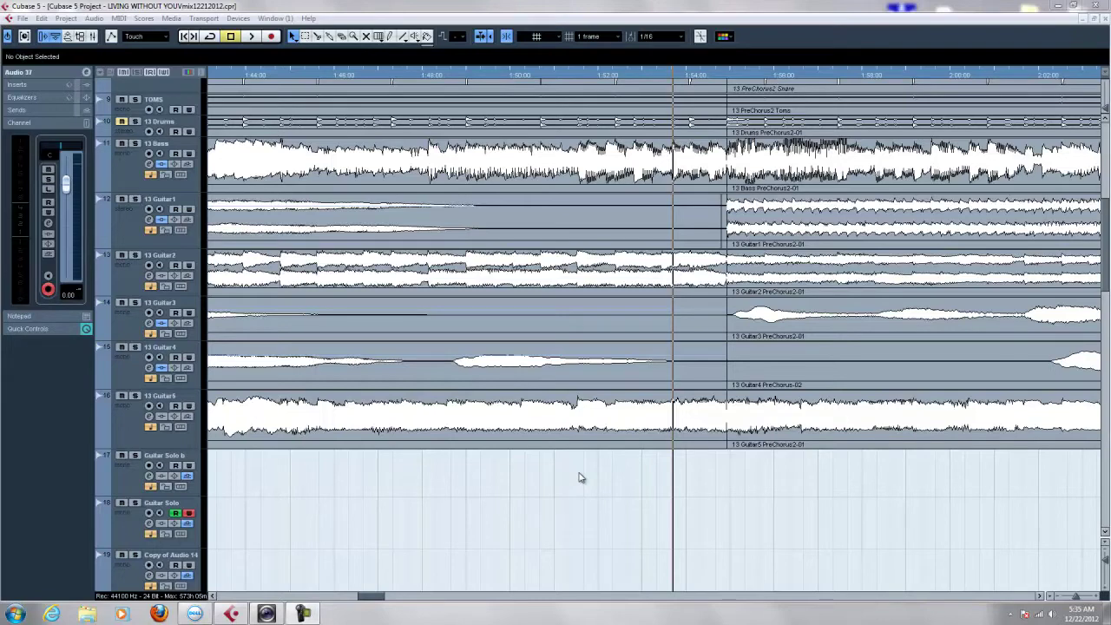
# Show the Transport panel, start playing the song, and scroll down to the Audio 25 vocal tracks.
pyautogui.press('F2')
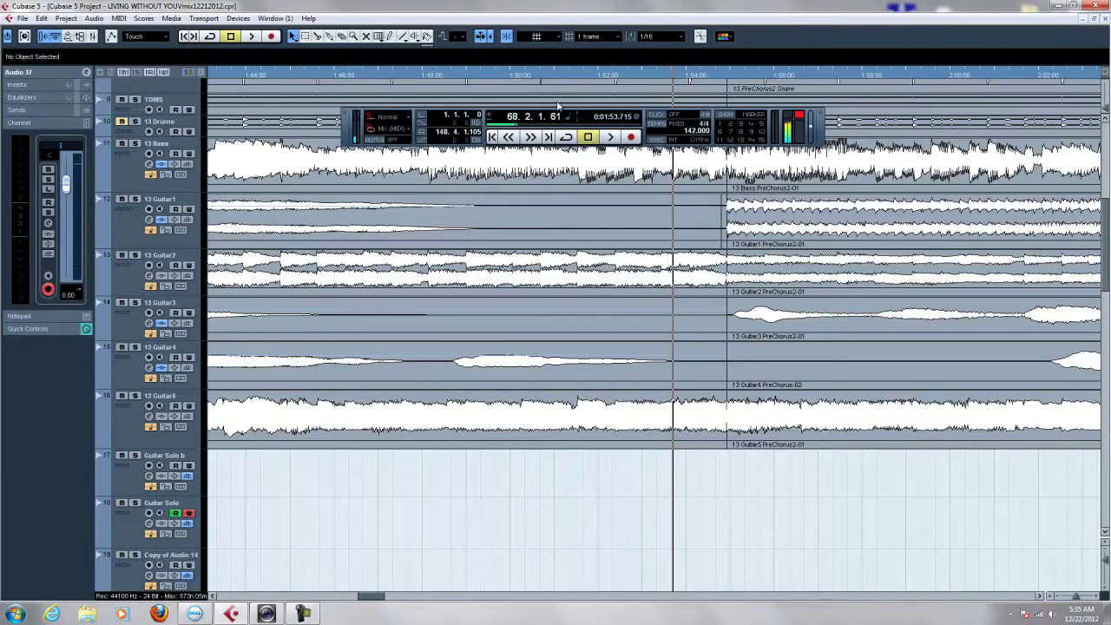
pyautogui.click(610, 138)
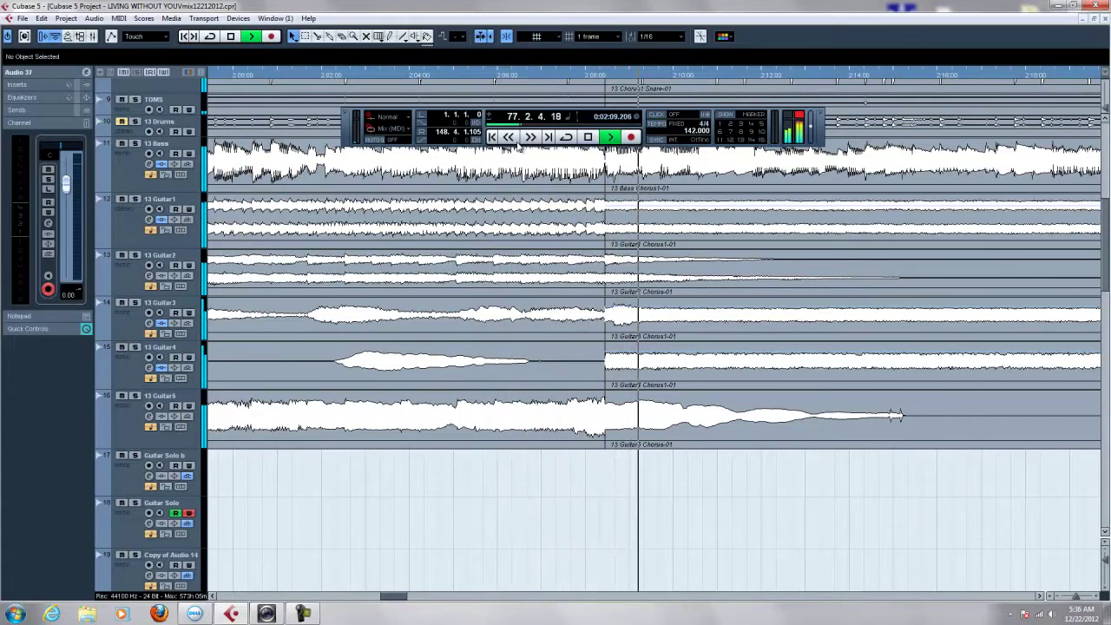
pyautogui.scroll(-5, 667, 466)
pyautogui.scroll(-3, 667, 466)
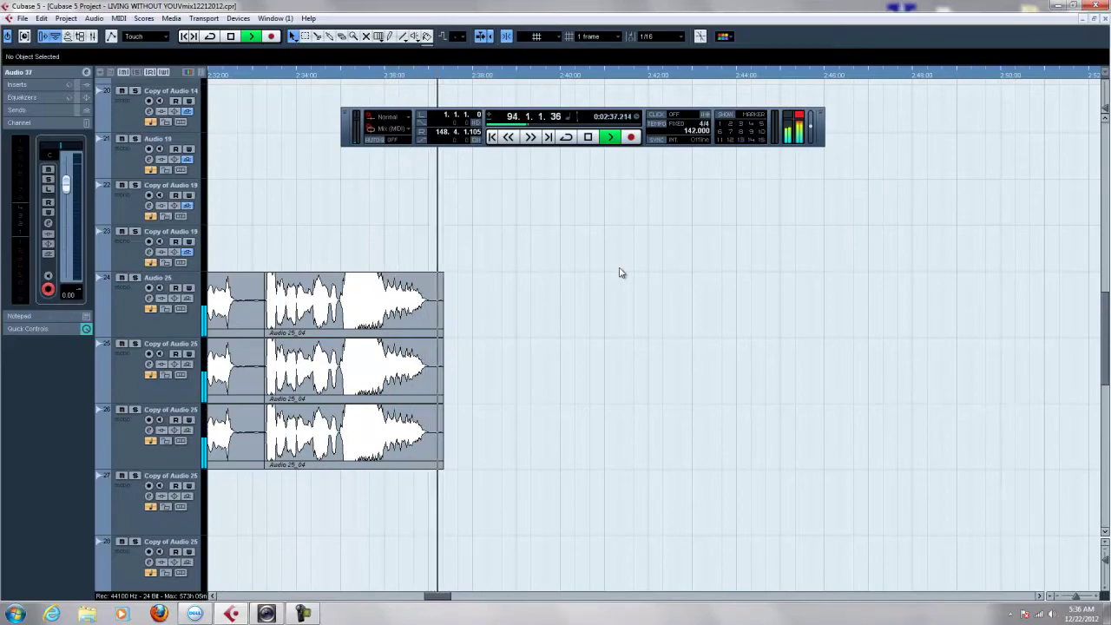
# Stop playback, set the position to about 0:02:08, and solo the Copy of Audio 25 track.
pyautogui.press('space')
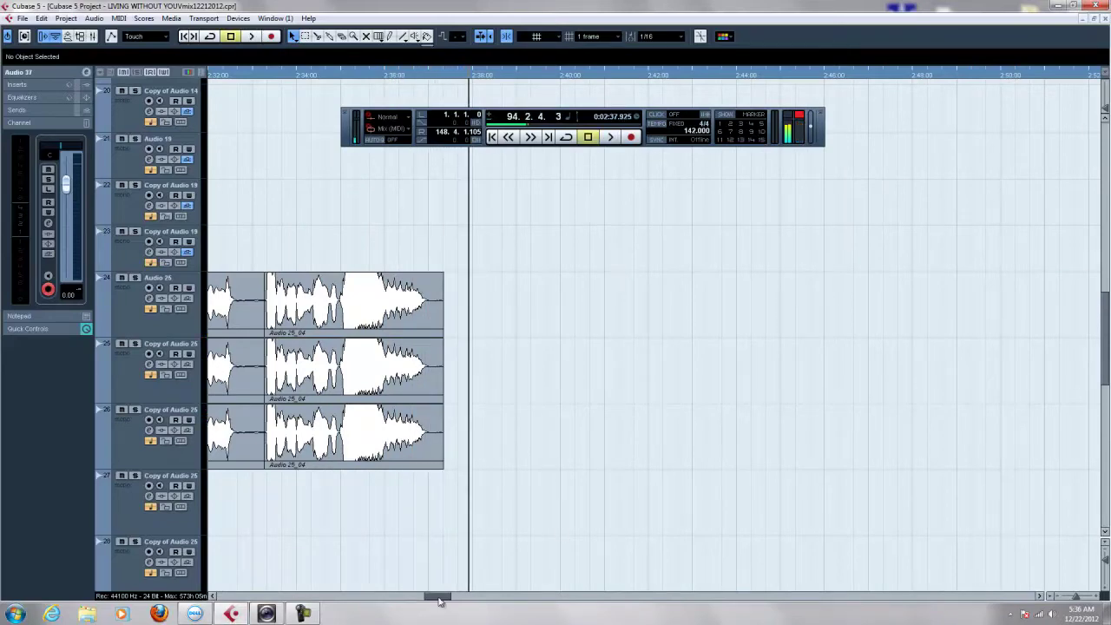
pyautogui.moveTo(439, 597); pyautogui.dragTo(396, 588)
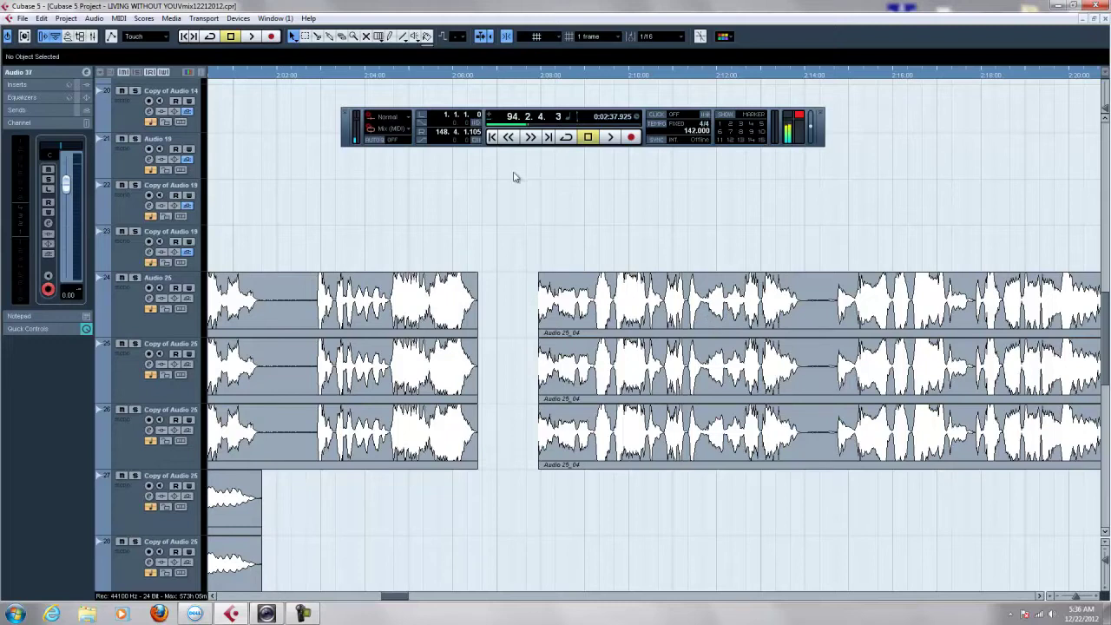
pyautogui.click(540, 76)
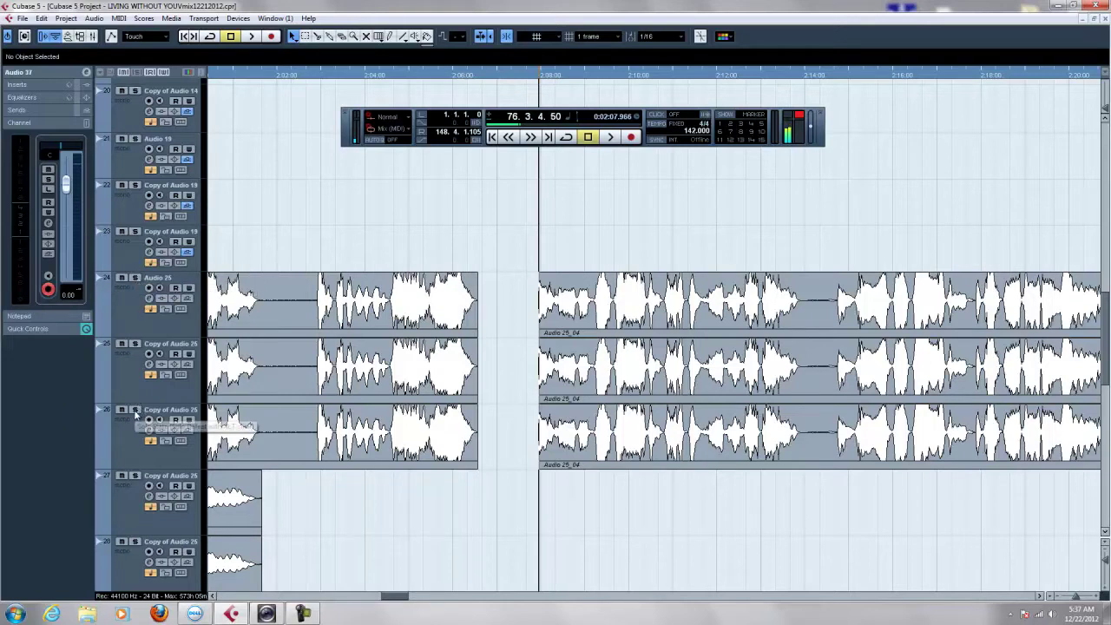
pyautogui.click(135, 409)
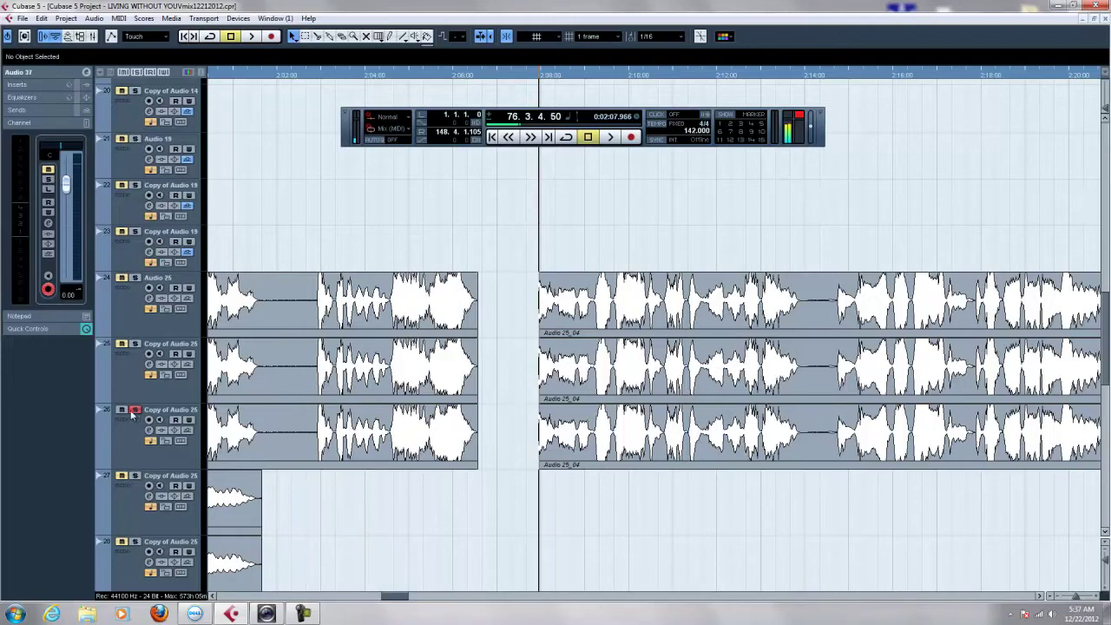
# Duplicate the Copy of Audio 25 vocal track into a new track 27.
pyautogui.click(129, 439)
pyautogui.rightClick(129, 438)
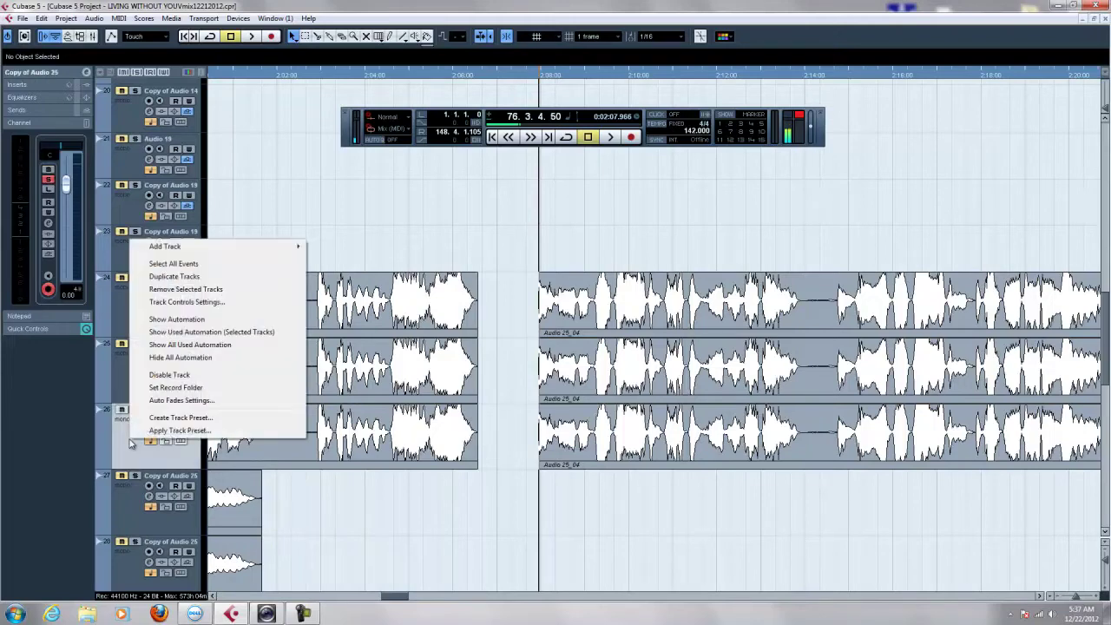
pyautogui.click(193, 276)
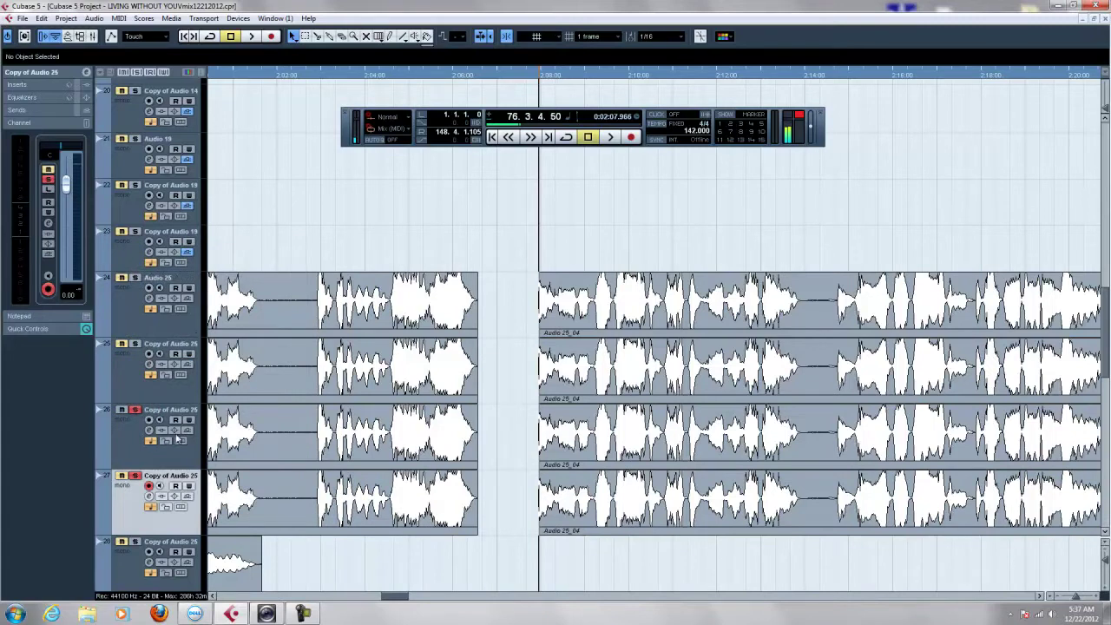
# Keep track 27 soloed, play the soloed vocals, and select its chorus event.
pyautogui.click(134, 476)
pyautogui.click(135, 476)
pyautogui.press('space')
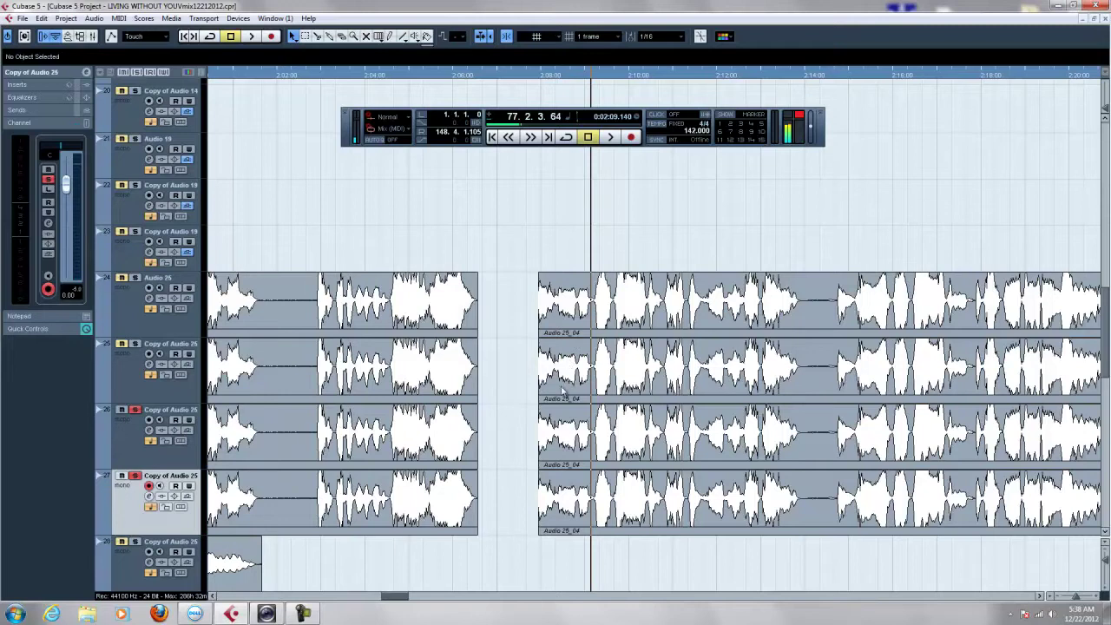
pyautogui.click(564, 511)
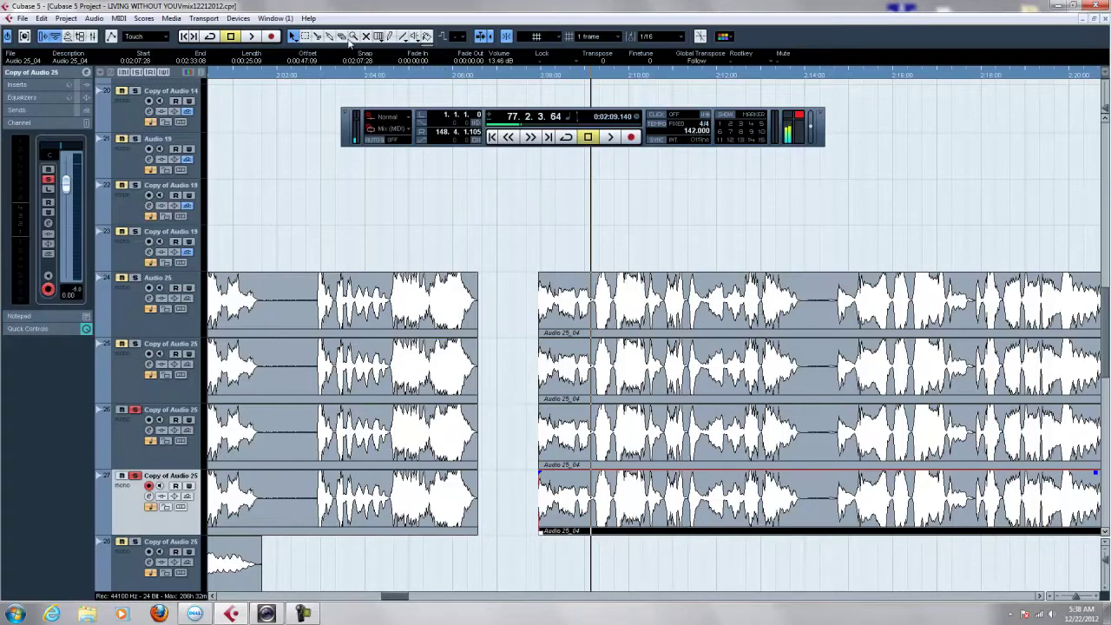
# Split track 27's chorus event at 0:02:08:09 and delete the short lead-in piece.
pyautogui.click(318, 36)
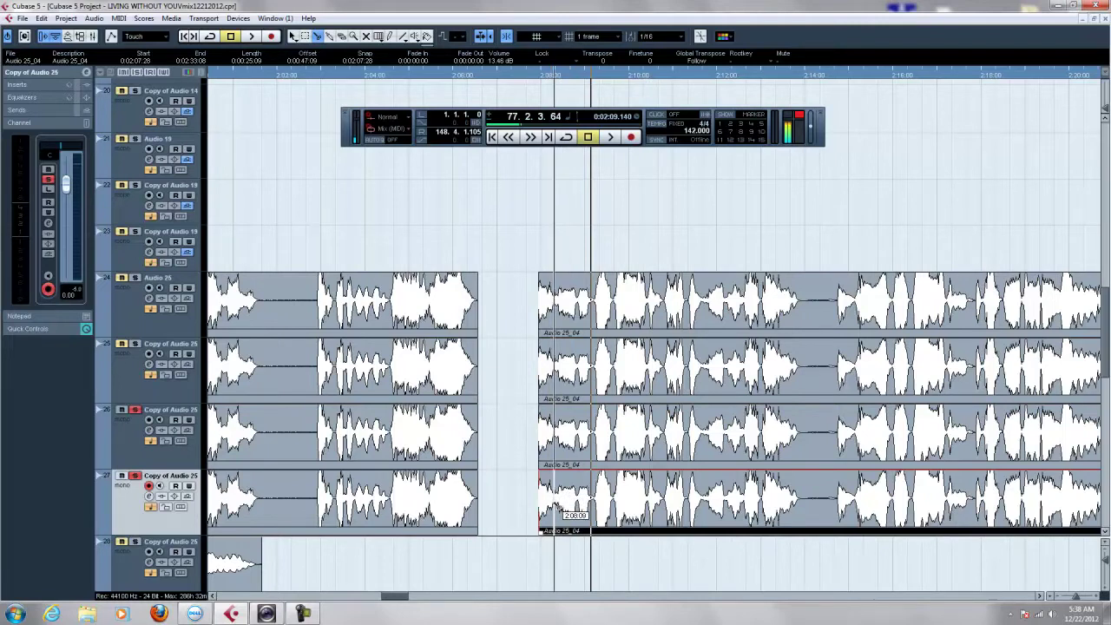
pyautogui.click(555, 507)
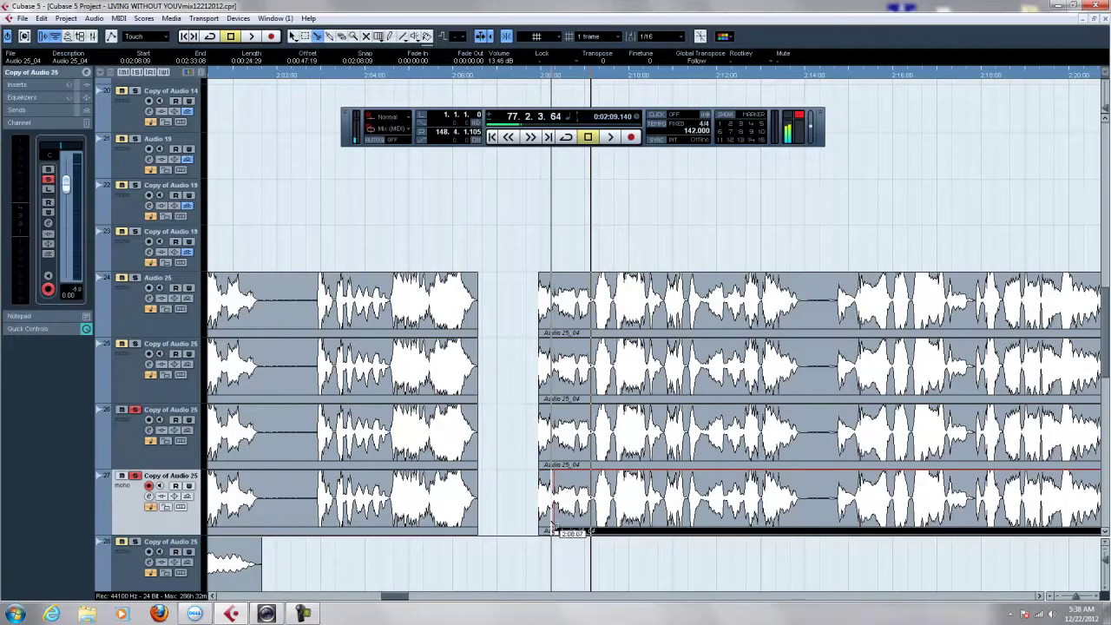
pyautogui.click(293, 36)
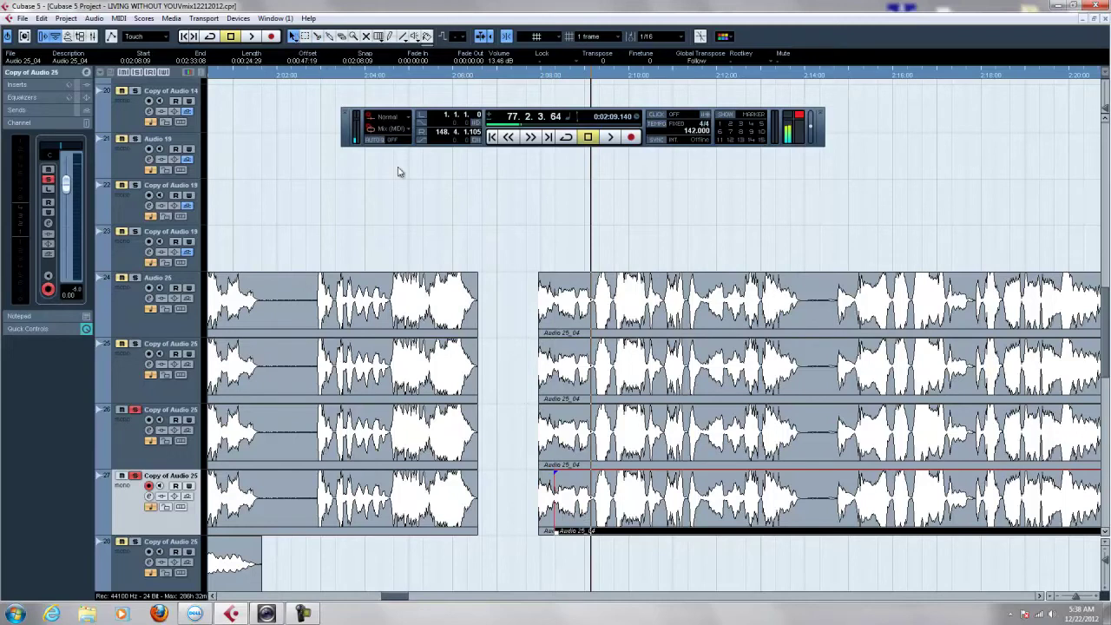
pyautogui.click(546, 516)
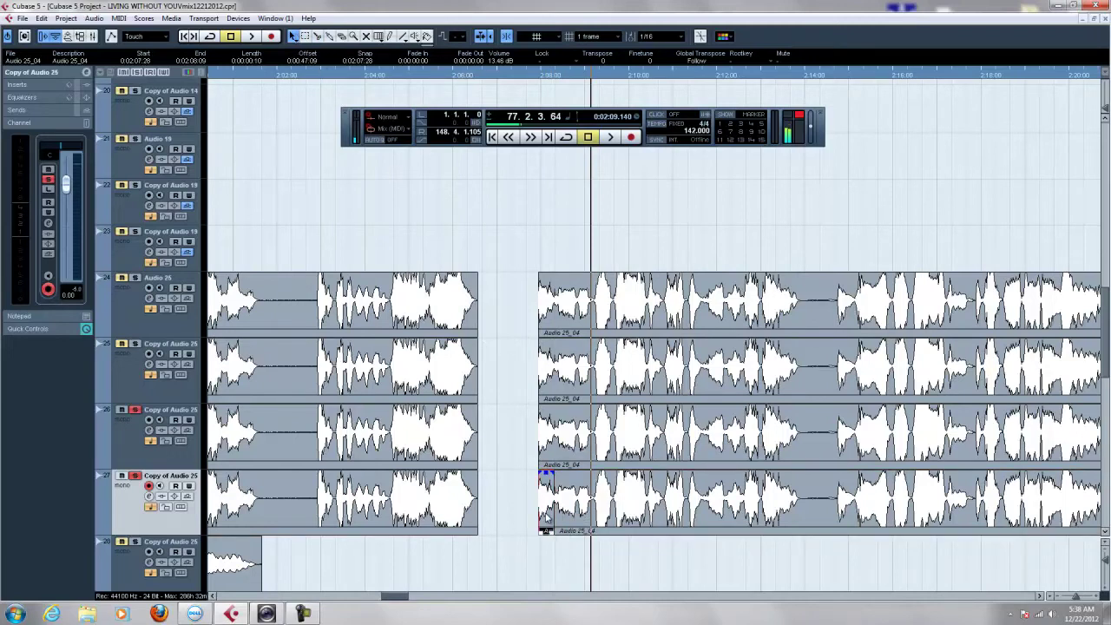
pyautogui.press('Delete')
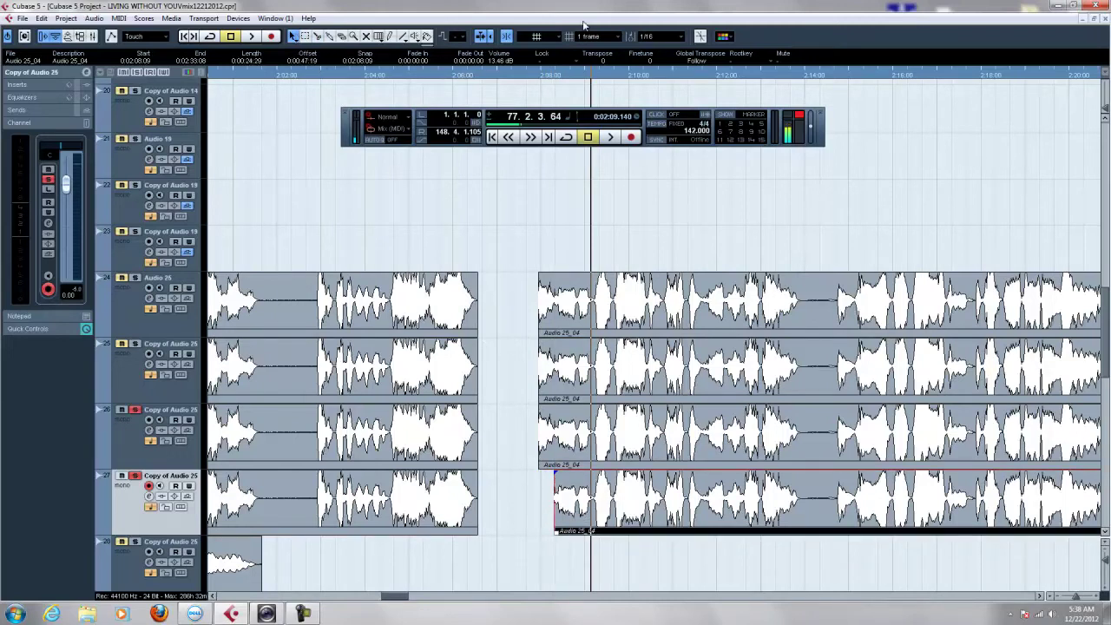
# Audition the trimmed event and align the playback position with its start at 0:02:08.333.
pyautogui.click(544, 76)
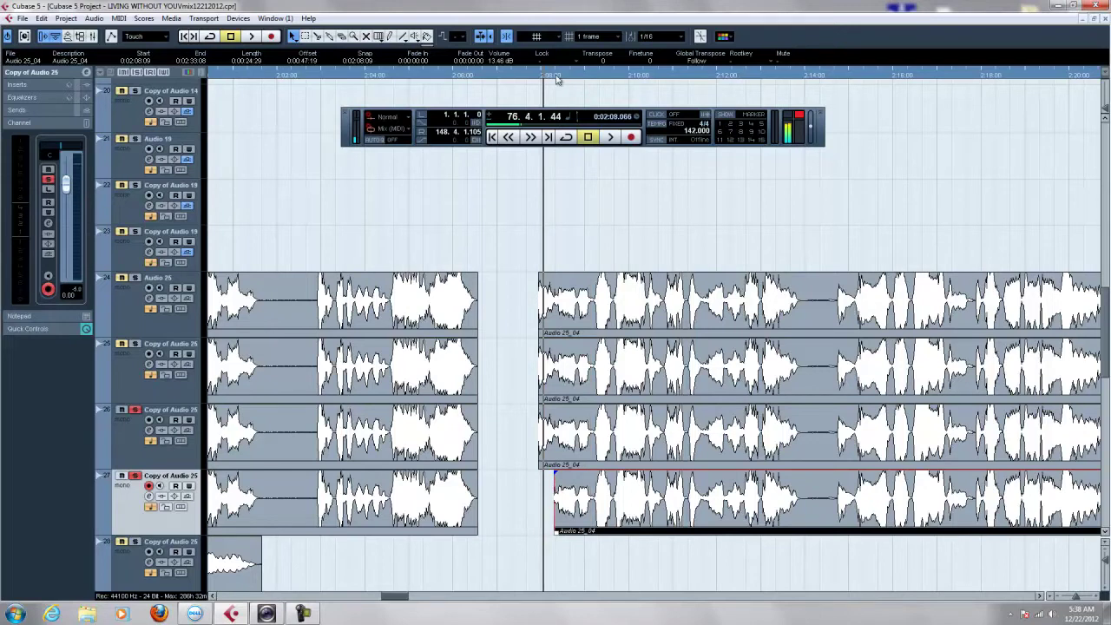
pyautogui.press('space')
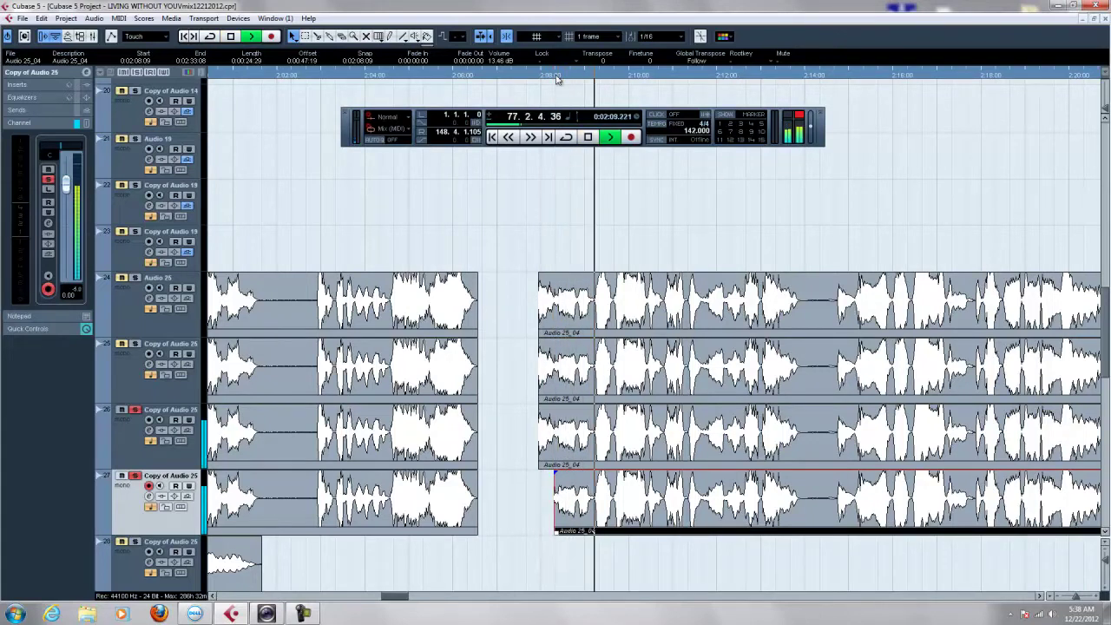
pyautogui.press('space')
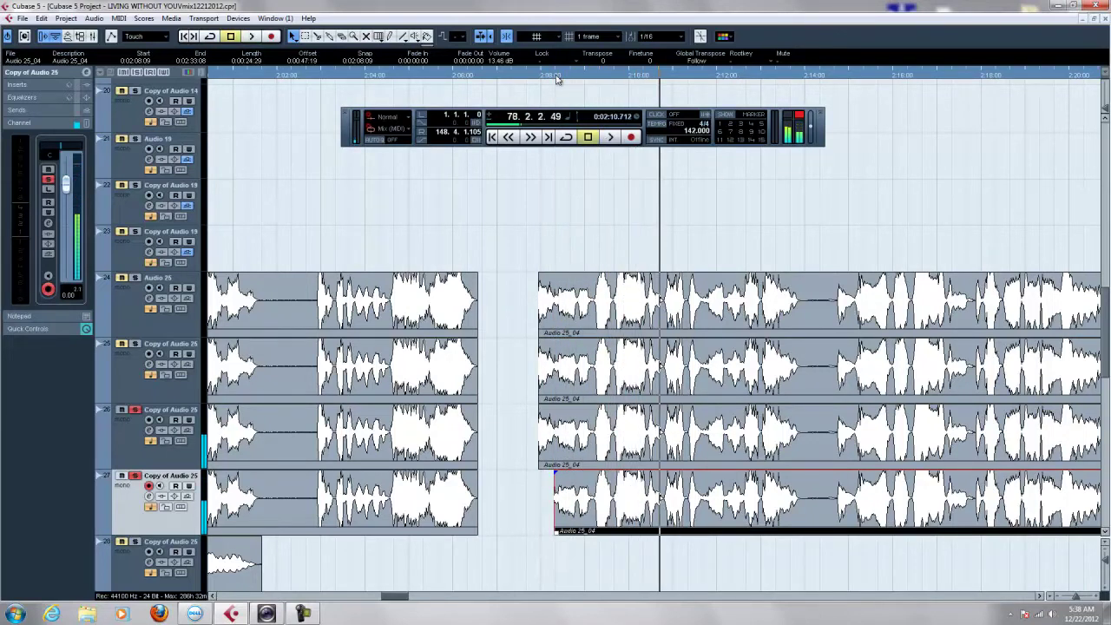
pyautogui.click(563, 78)
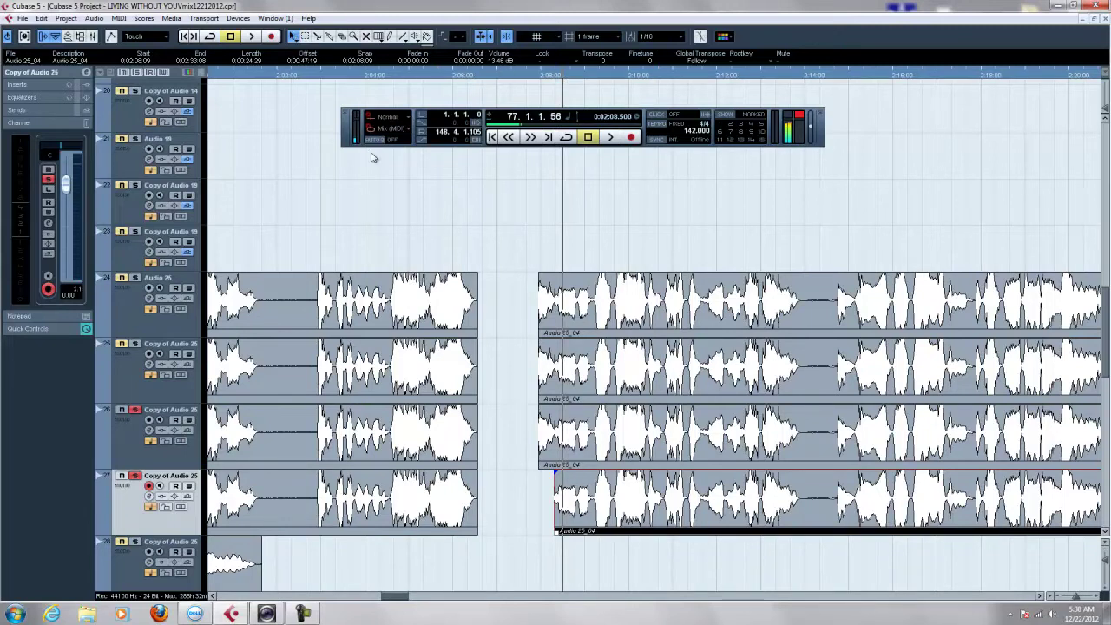
pyautogui.click(542, 79)
pyautogui.click(544, 78)
pyautogui.click(552, 78)
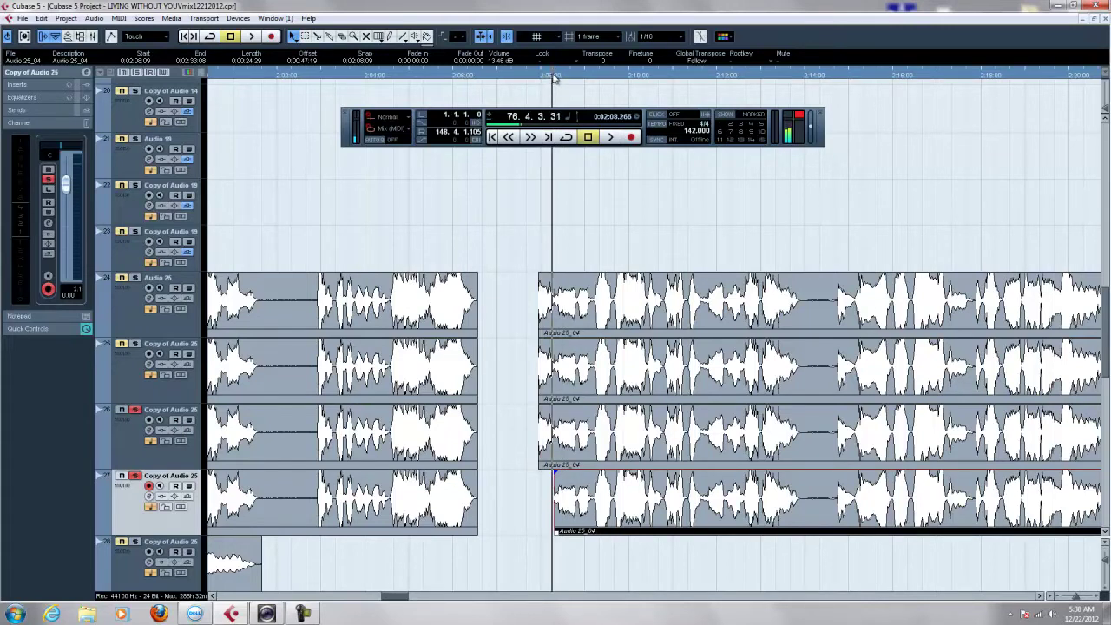
pyautogui.click(557, 78)
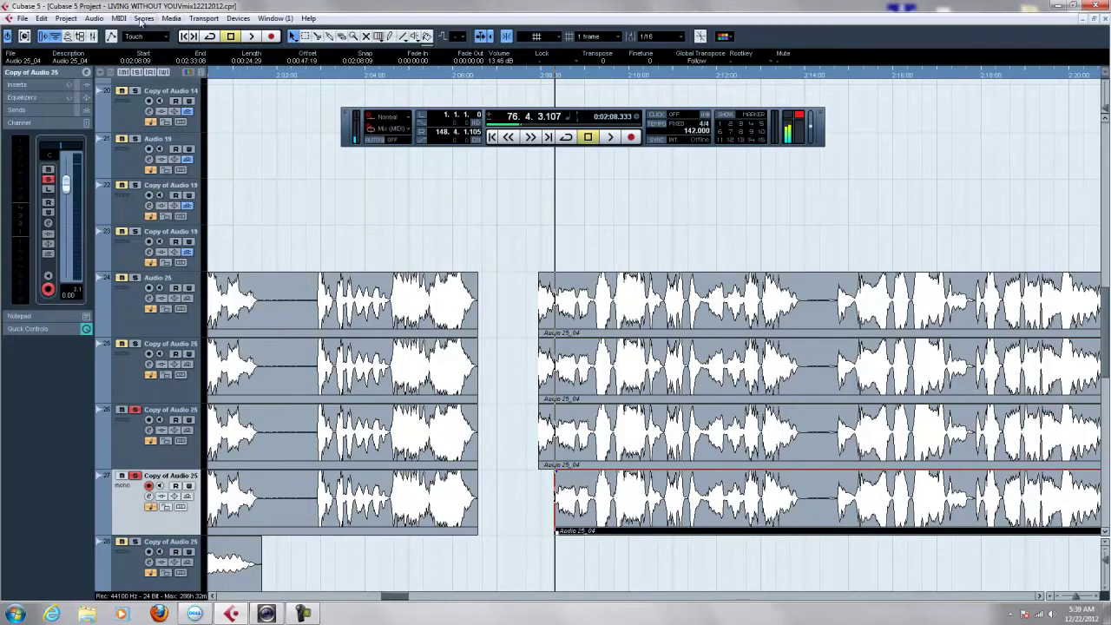
pyautogui.click(93, 19)
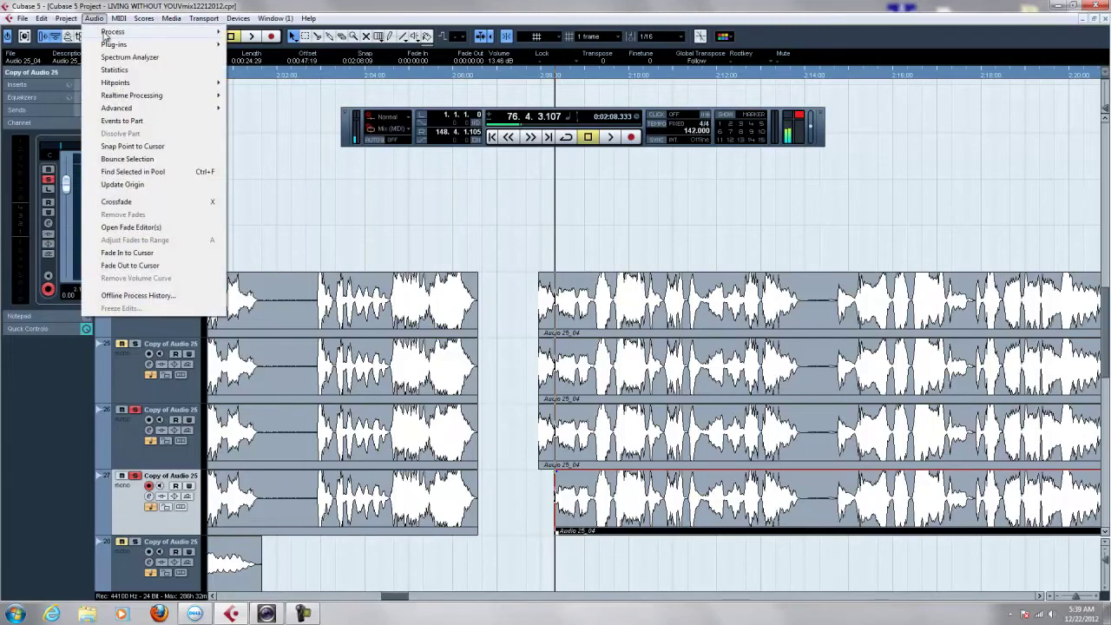
pyautogui.moveTo(104, 33)
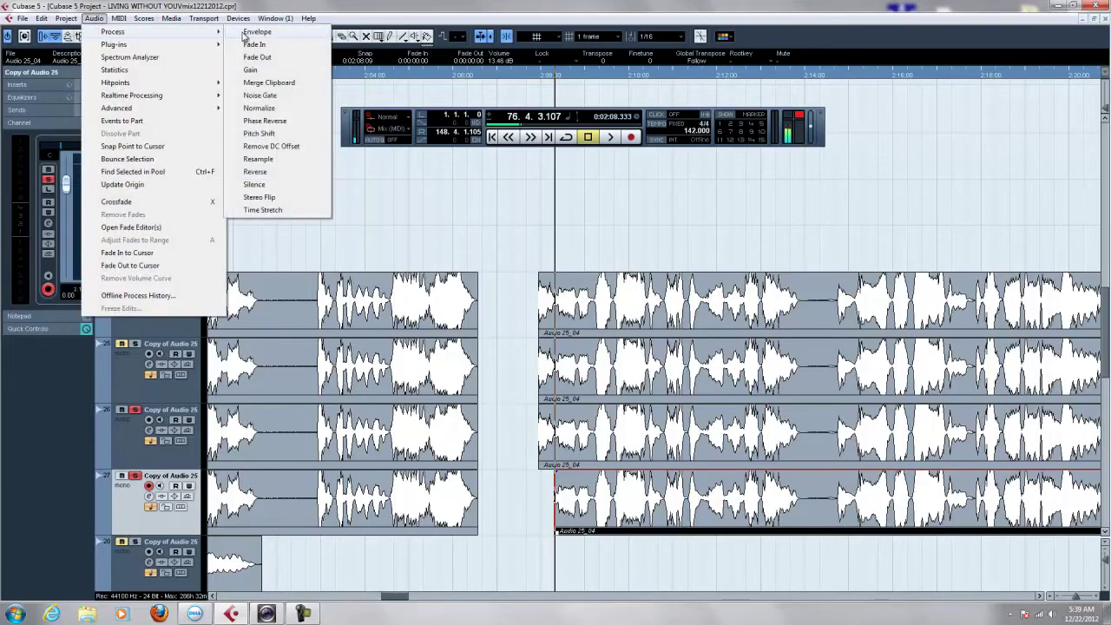
pyautogui.click(274, 134)
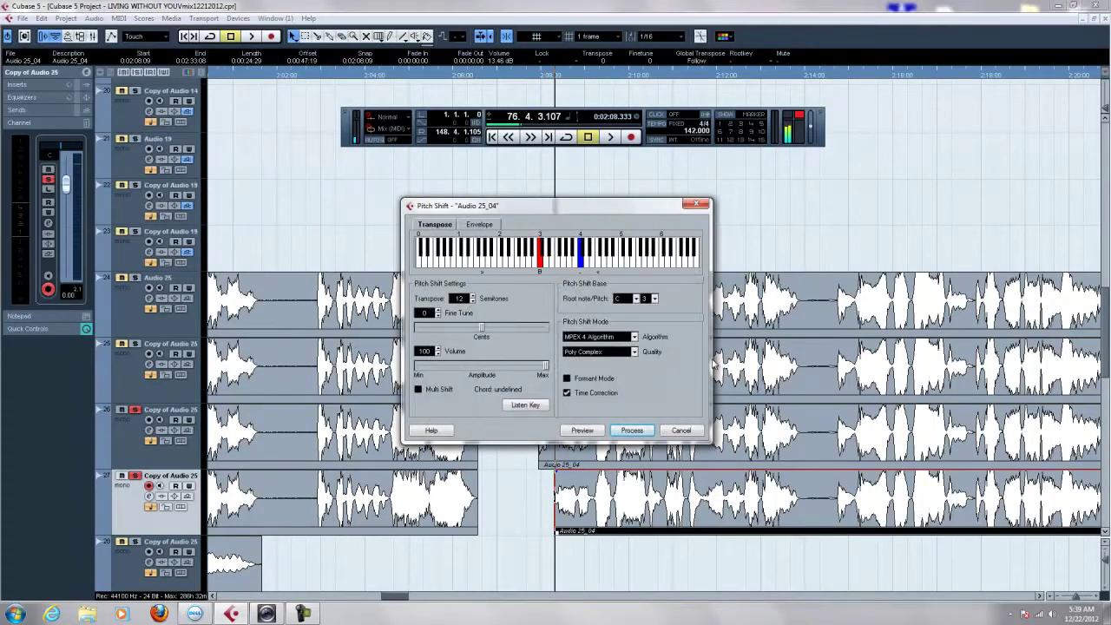
pyautogui.click(473, 302)
pyautogui.click(473, 301)
pyautogui.click(474, 301)
pyautogui.click(473, 301)
pyautogui.click(474, 301)
pyautogui.click(473, 301)
pyautogui.click(473, 302)
pyautogui.click(583, 431)
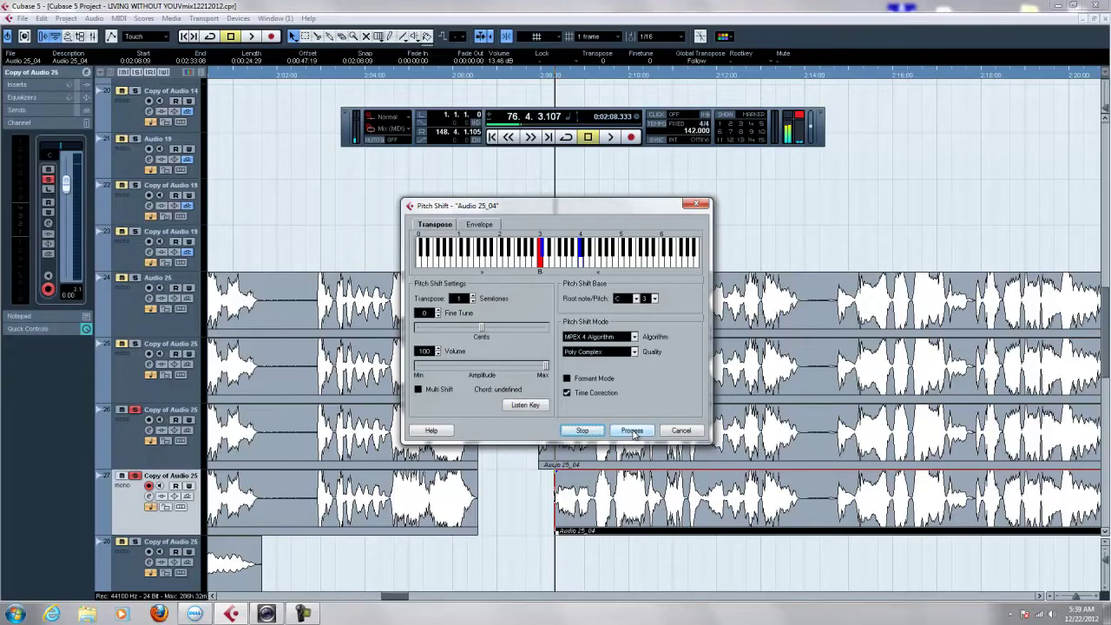
pyautogui.click(682, 431)
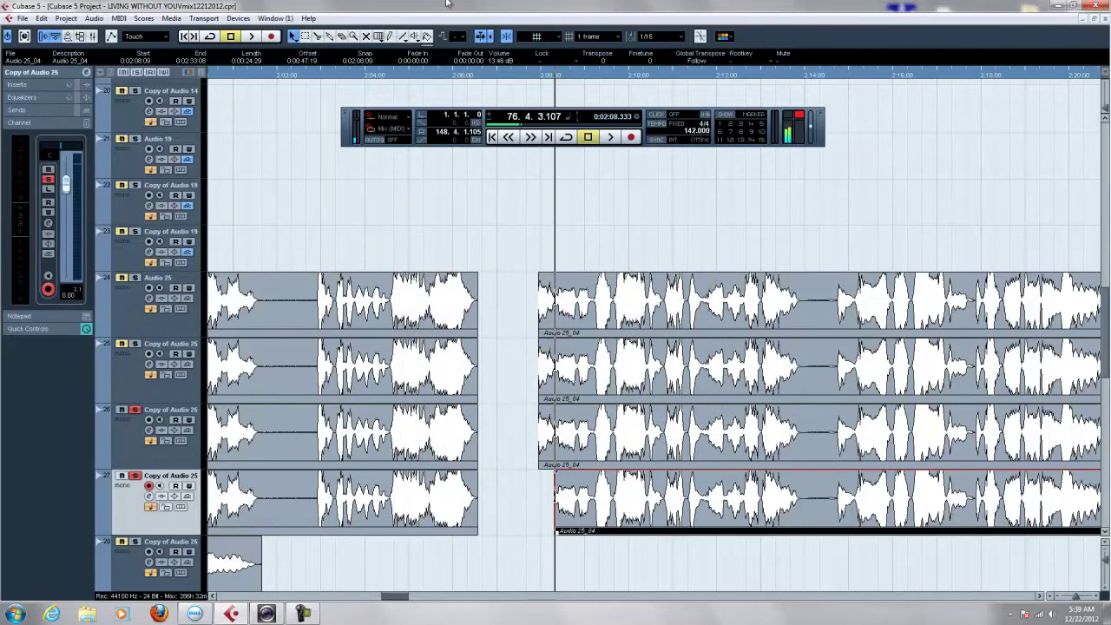
pyautogui.click(318, 38)
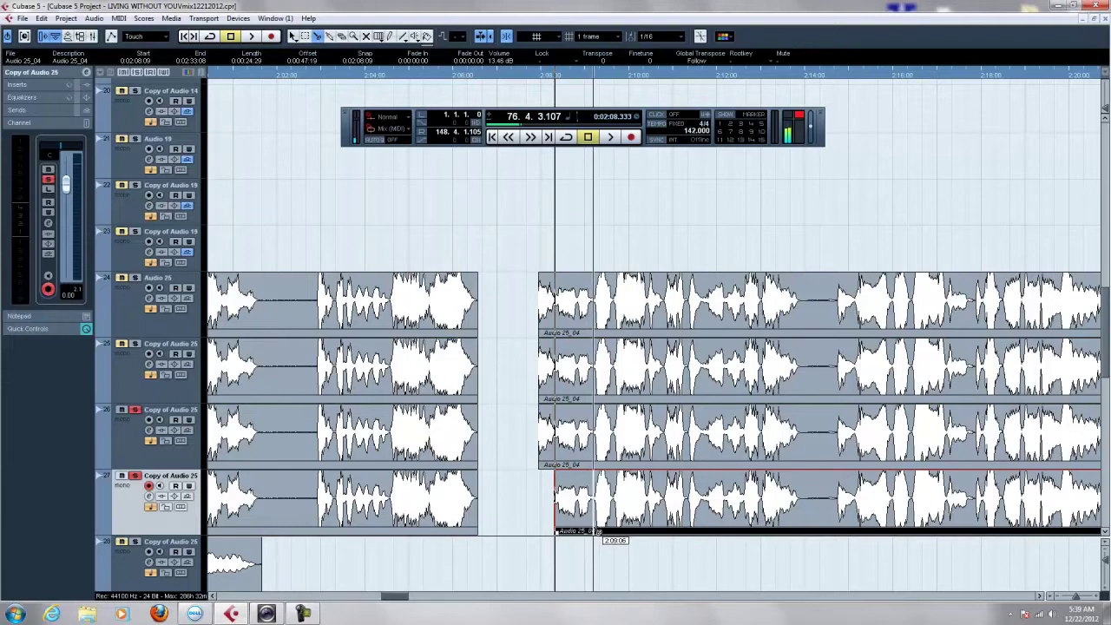
# Split track 27's chorus event near 0:02:09:07 and select the short opening piece.
pyautogui.click(596, 531)
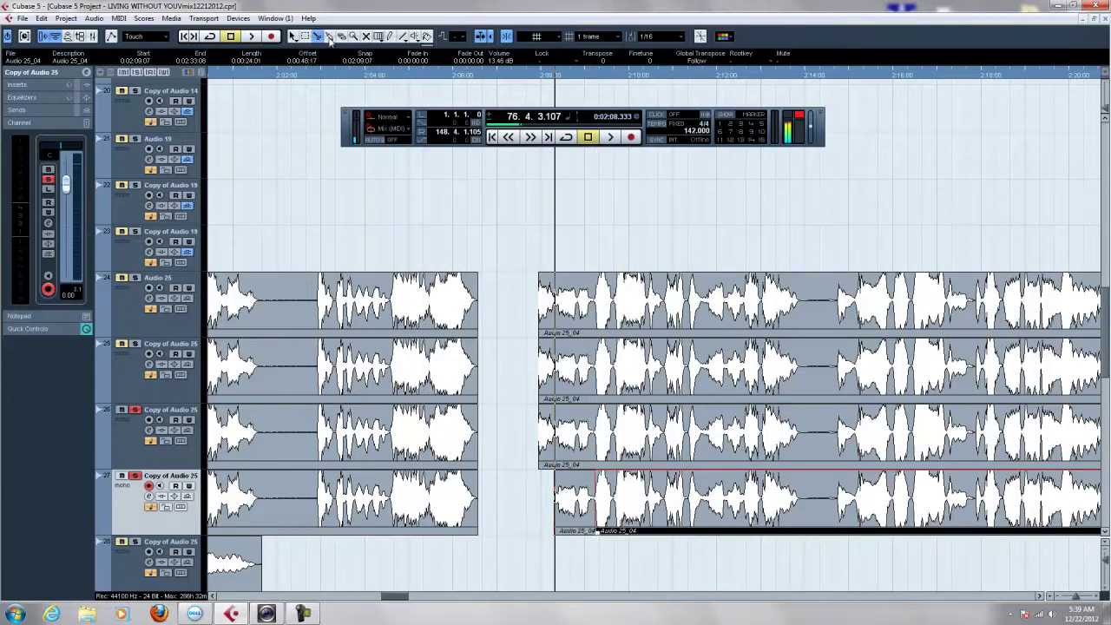
pyautogui.click(294, 36)
pyautogui.click(586, 521)
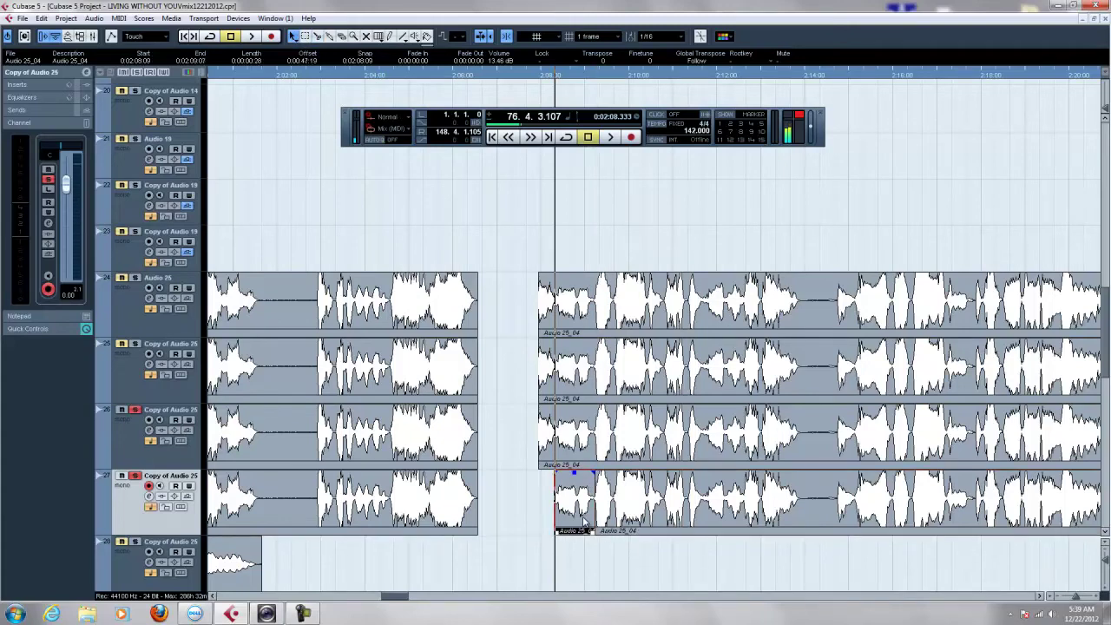
# Browse the Audio menu's Process submenu of offline processes.
pyautogui.click(174, 19)
pyautogui.moveTo(134, 21)
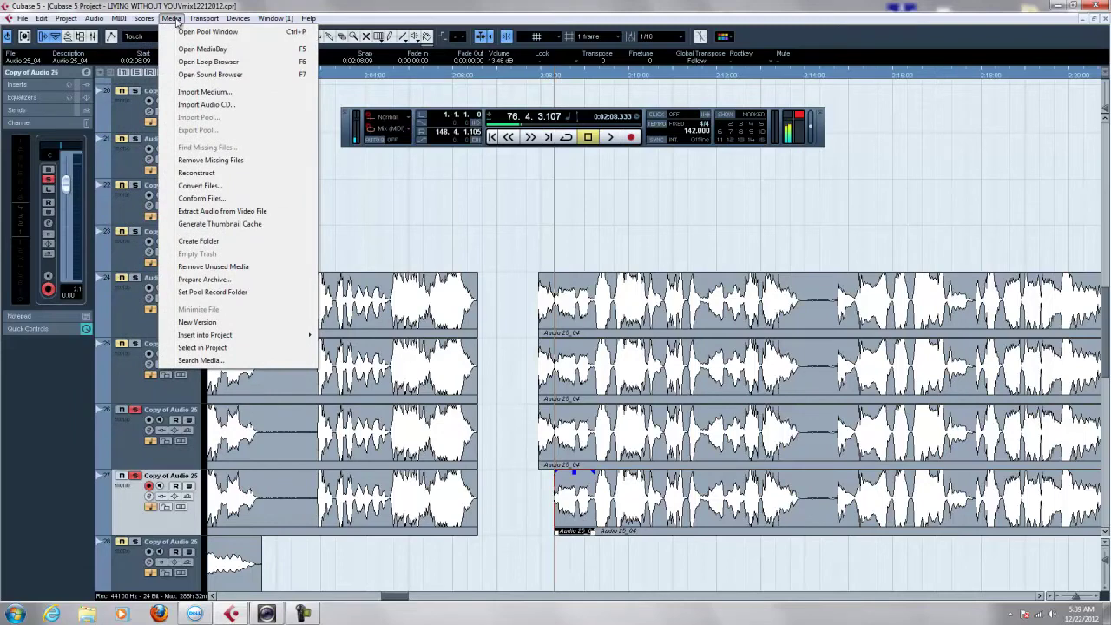
pyautogui.moveTo(204, 19)
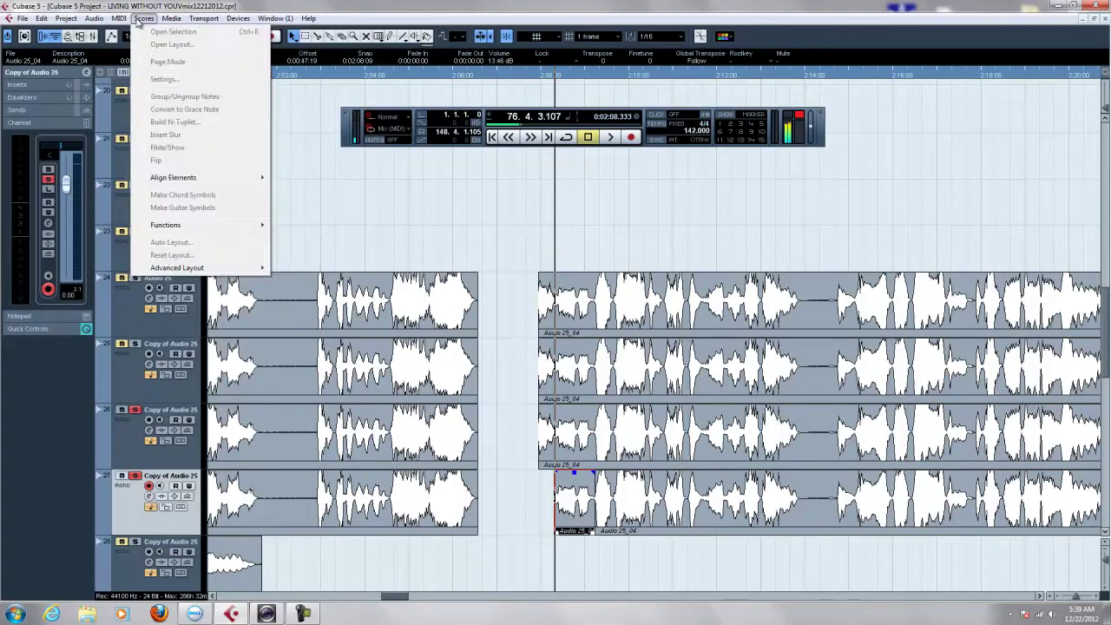
pyautogui.moveTo(94, 18)
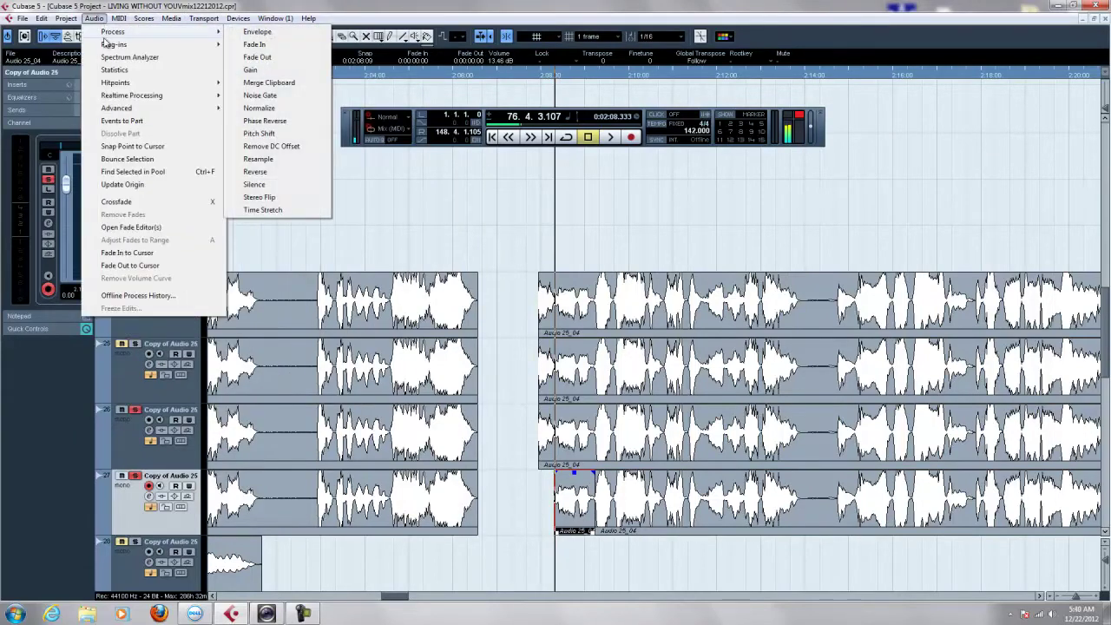
# Pitch-shift the short opening piece up 1 semitone, processing it as a new version.
pyautogui.click(261, 134)
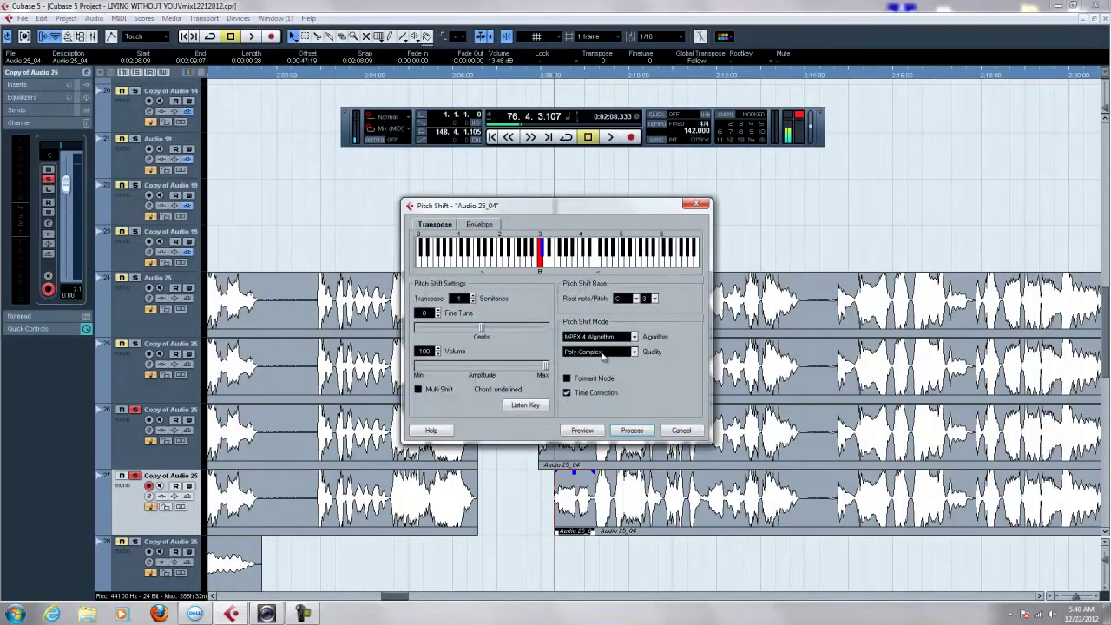
pyautogui.click(631, 431)
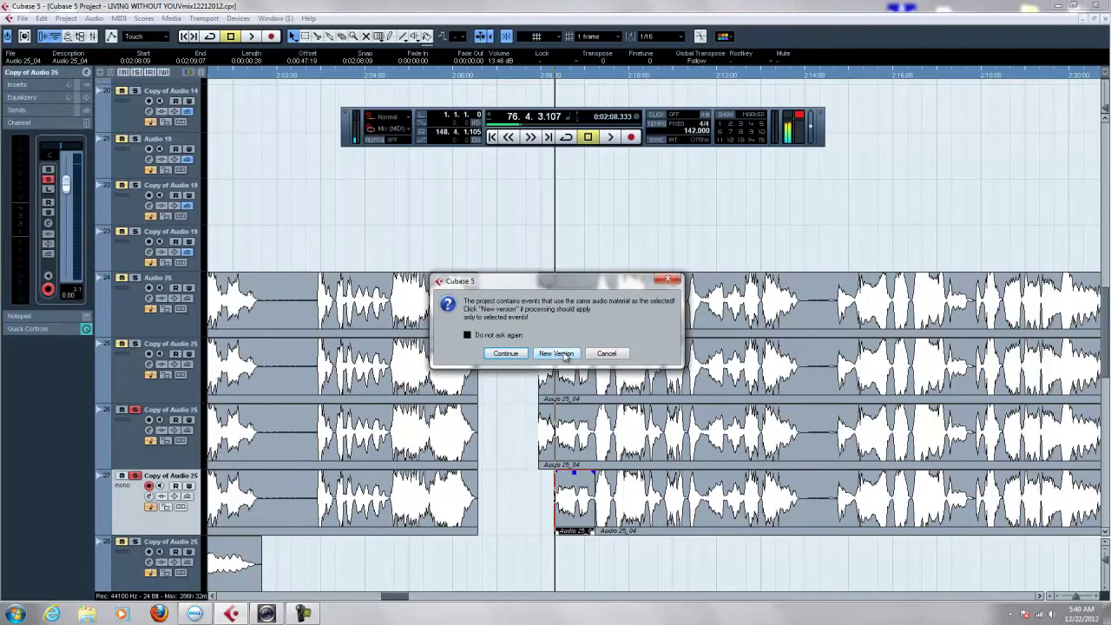
pyautogui.click(556, 353)
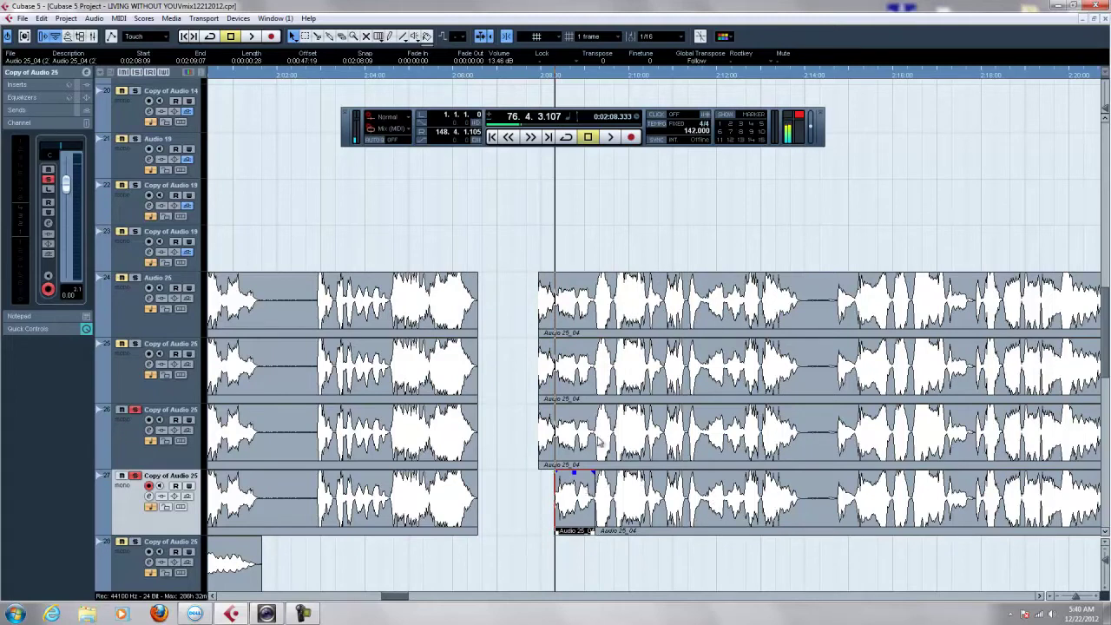
pyautogui.click(547, 78)
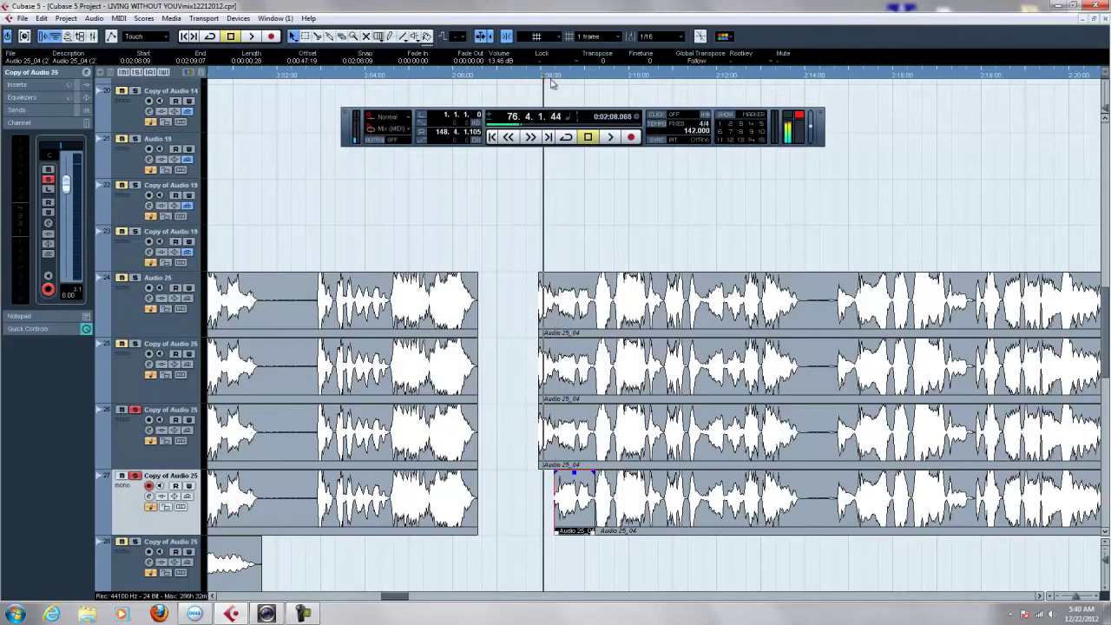
pyautogui.click(537, 77)
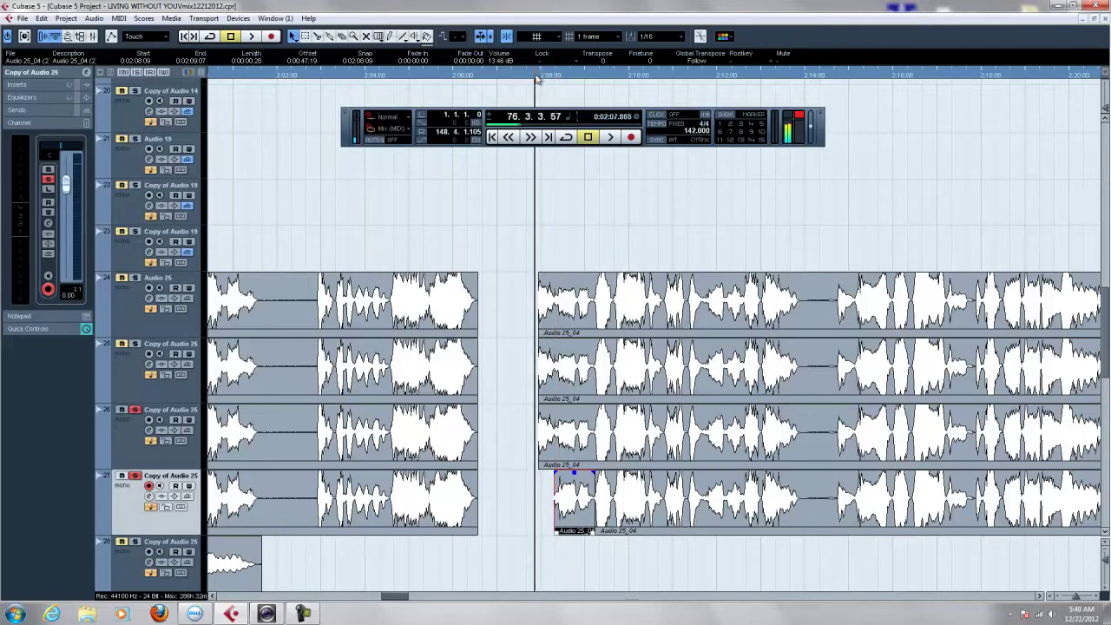
pyautogui.press('space')
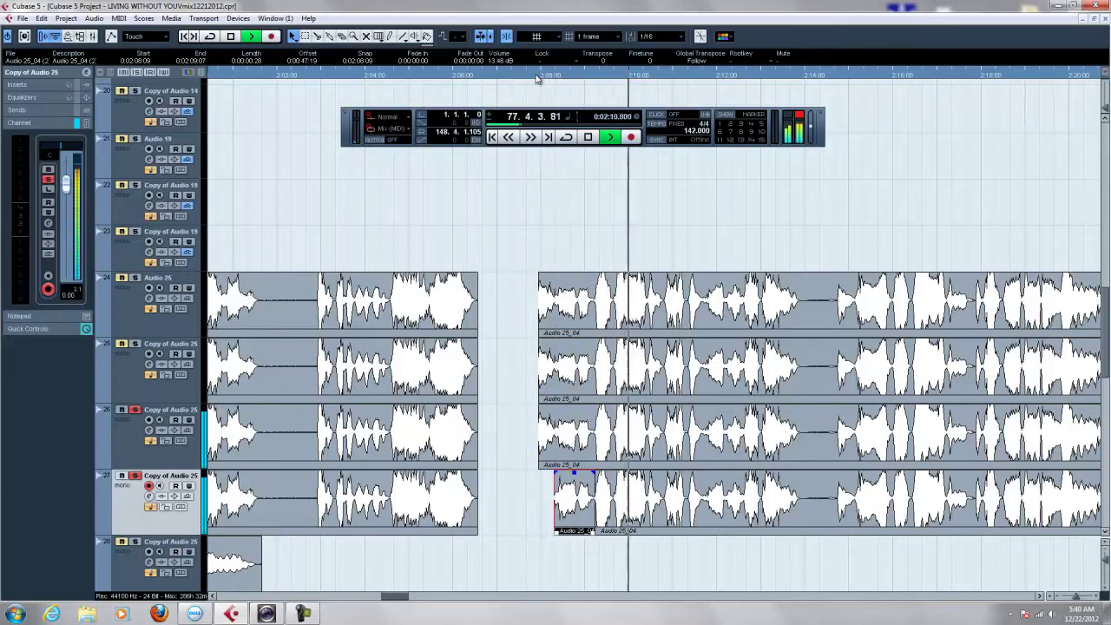
pyautogui.press('space')
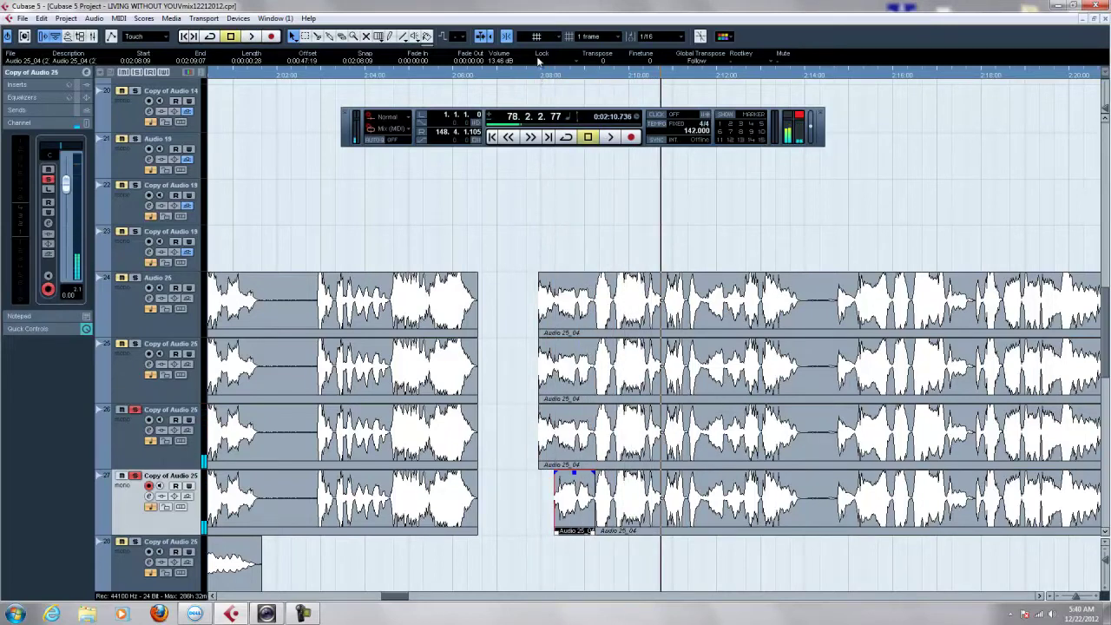
pyautogui.click(539, 76)
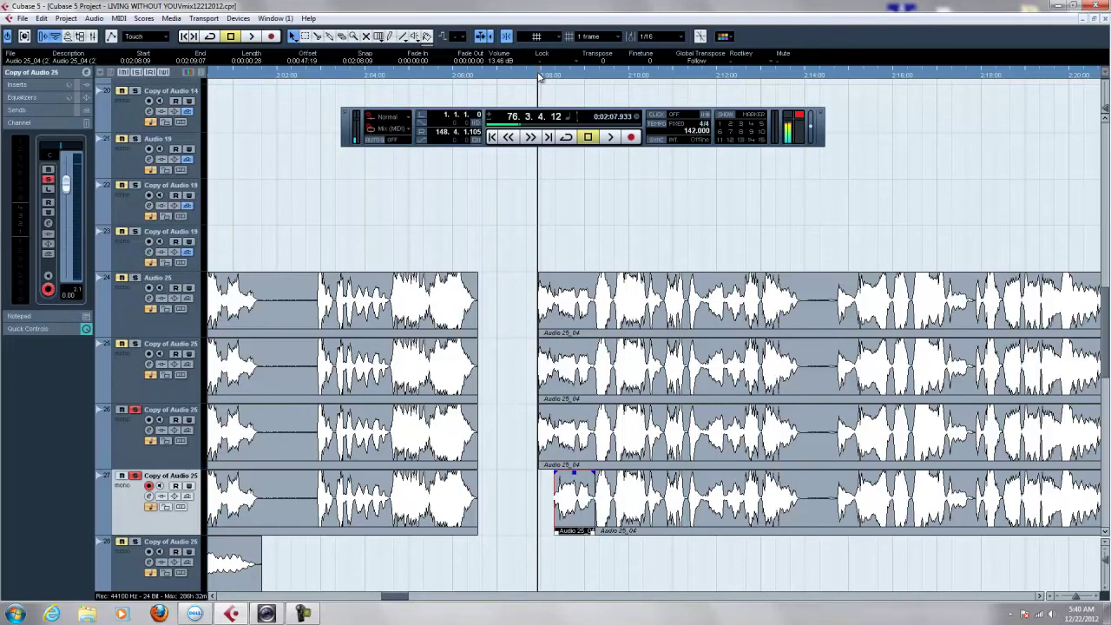
pyautogui.press('space')
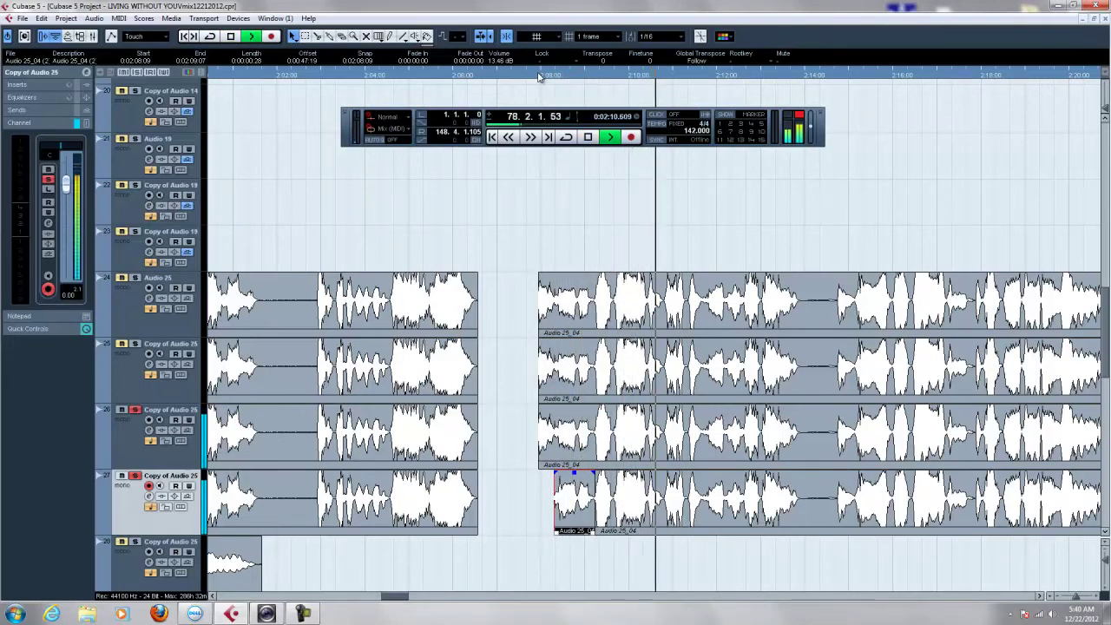
pyautogui.press('space')
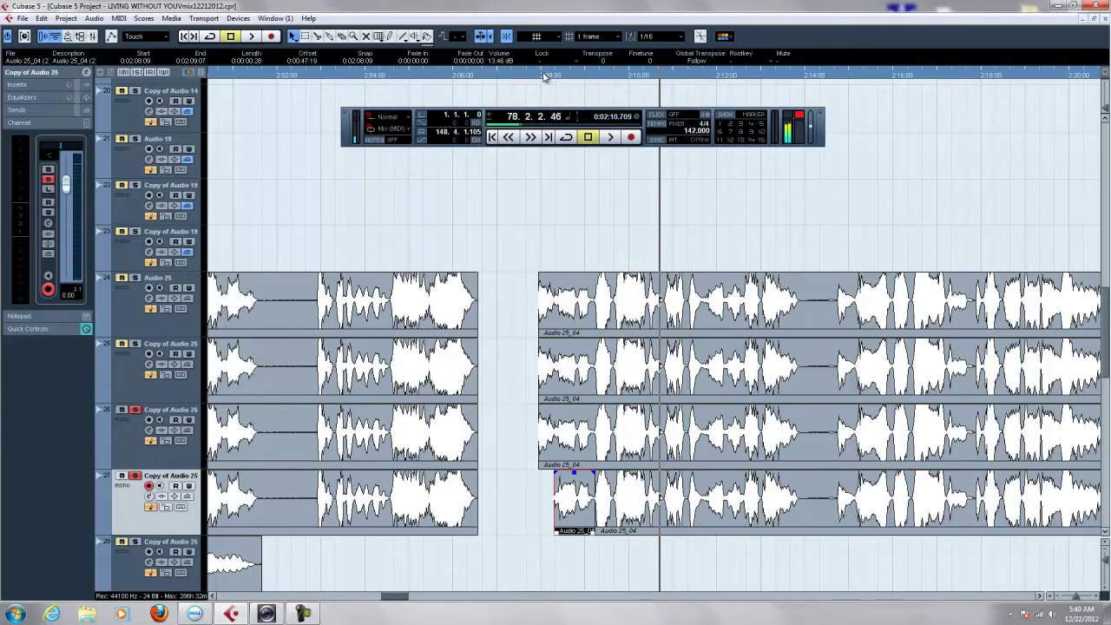
pyautogui.click(544, 75)
pyautogui.press('space')
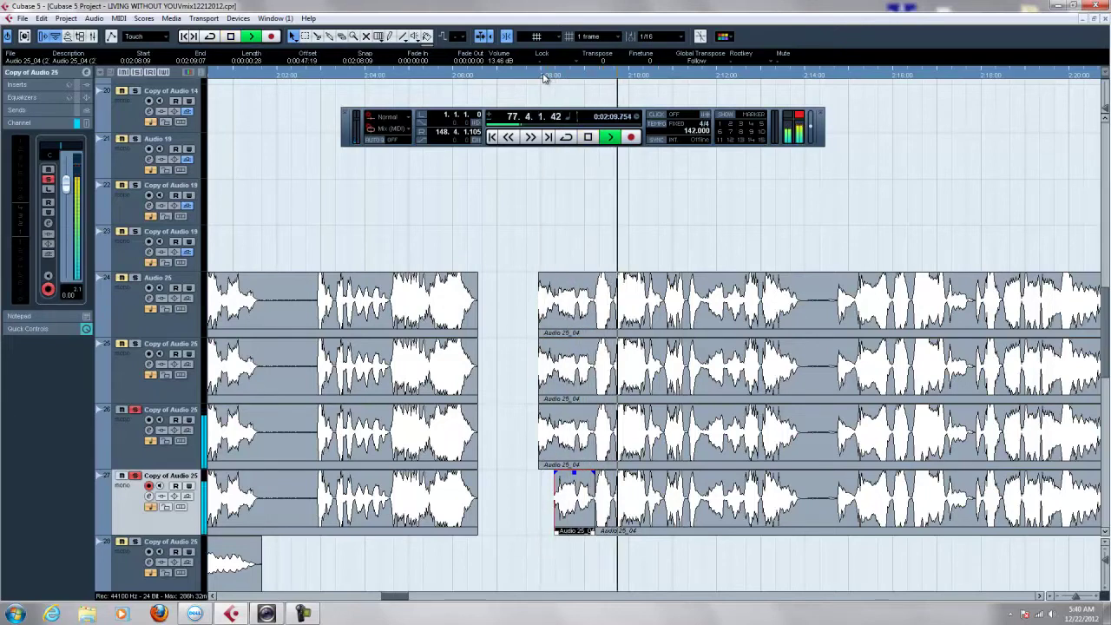
# Stop playback and split track 27's long event at 0:02:10.800, selecting the new short phrase.
pyautogui.press('space')
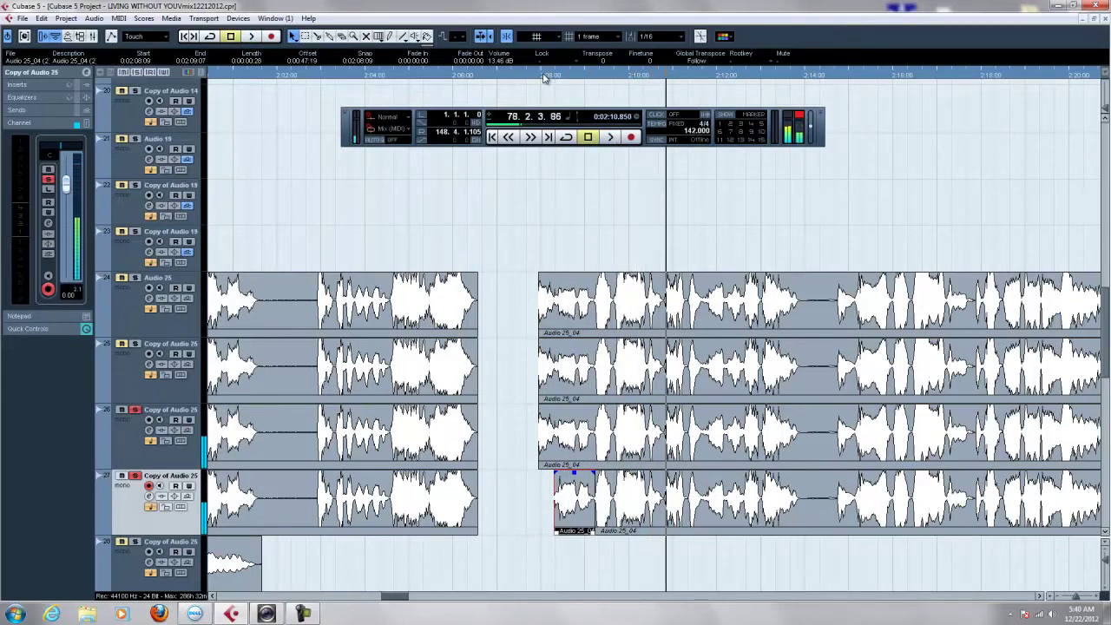
pyautogui.click(666, 504)
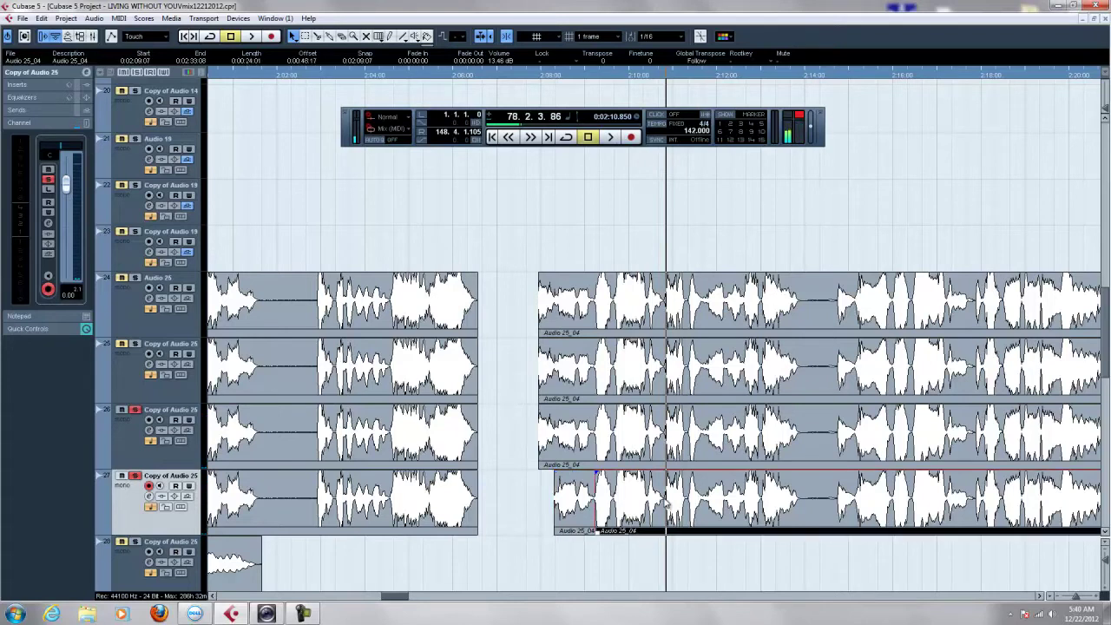
pyautogui.click(665, 78)
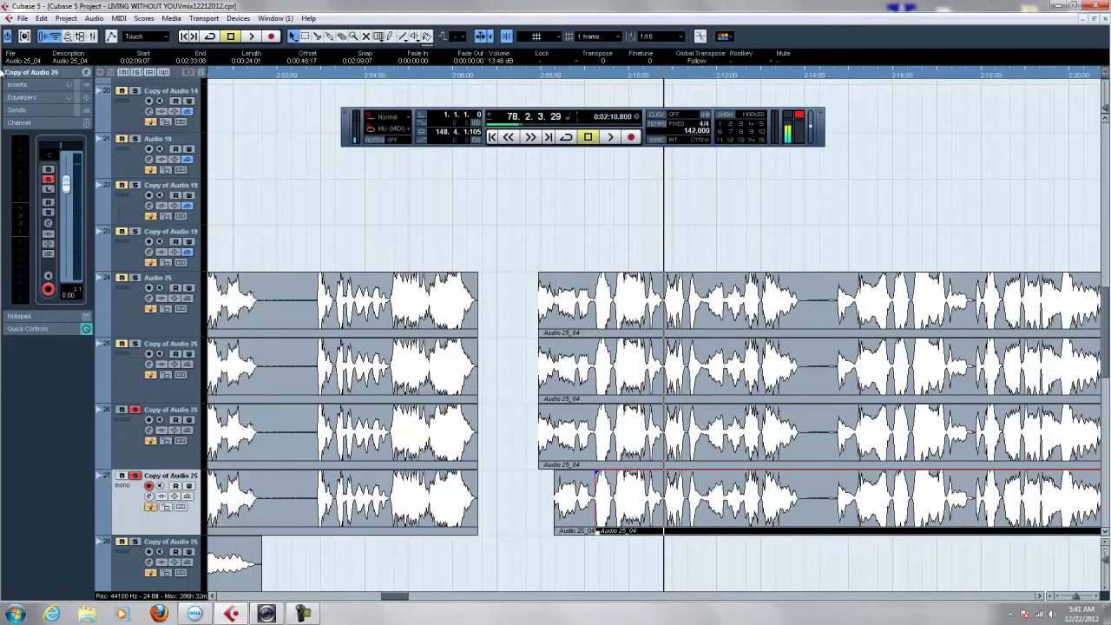
pyautogui.click(42, 19)
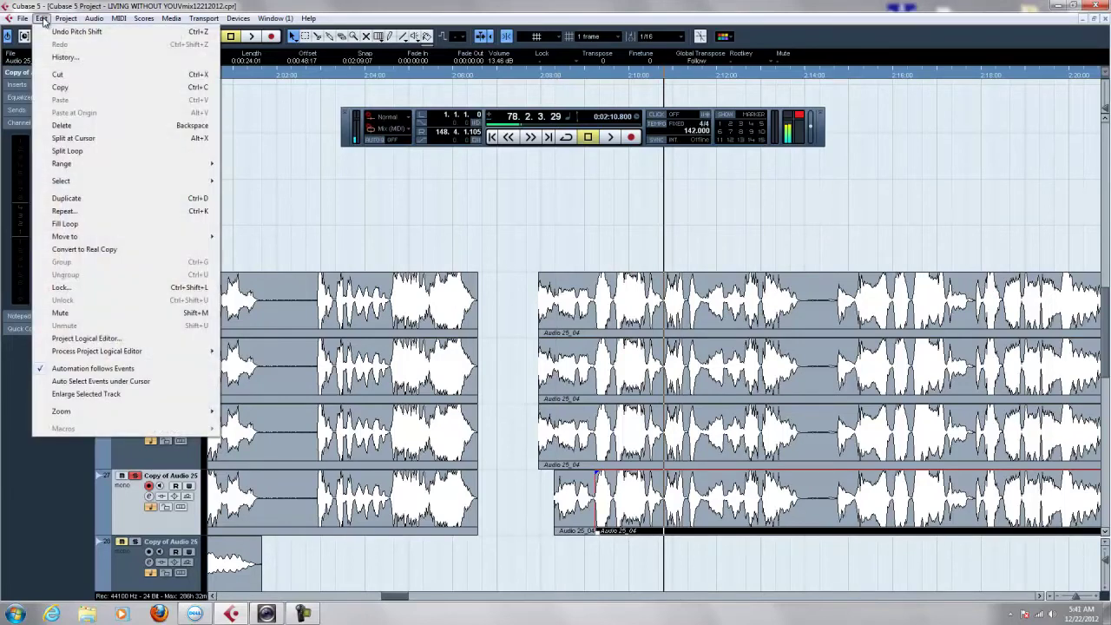
pyautogui.click(87, 138)
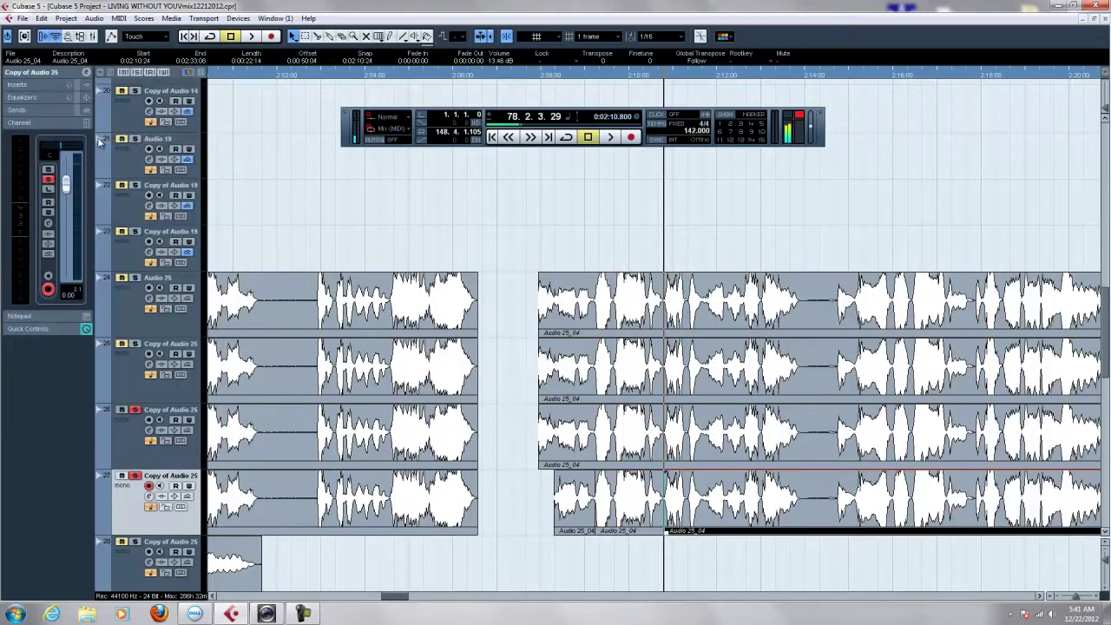
pyautogui.click(652, 511)
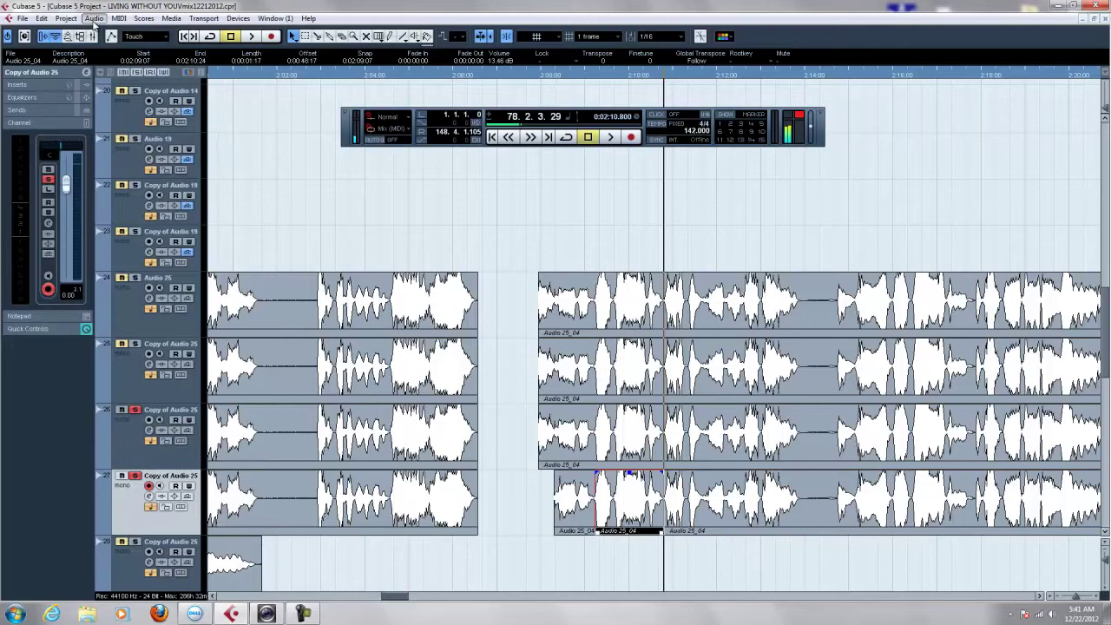
pyautogui.click(93, 19)
# Preview and apply a 2-semitone upward Pitch Shift to the second phrase as a new version.
pyautogui.moveTo(104, 33)
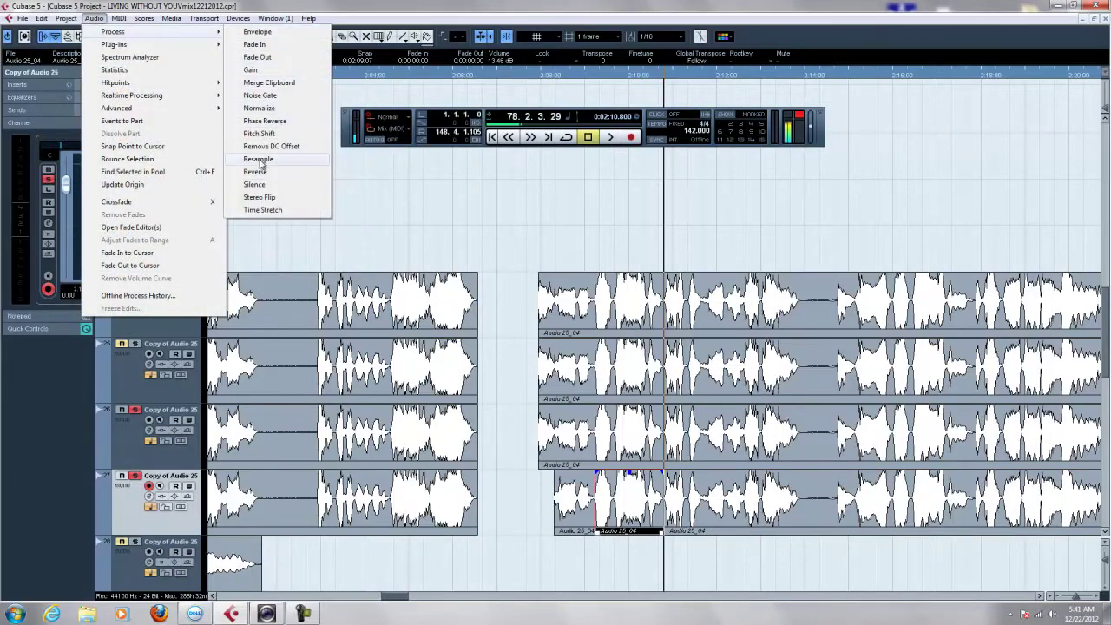
pyautogui.click(260, 132)
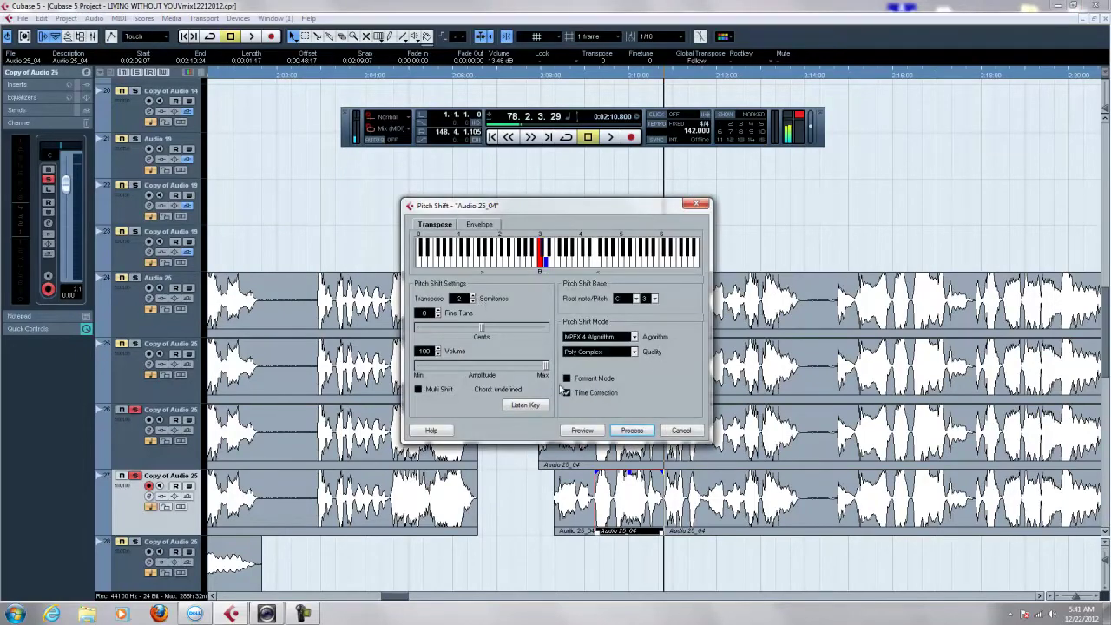
pyautogui.click(580, 430)
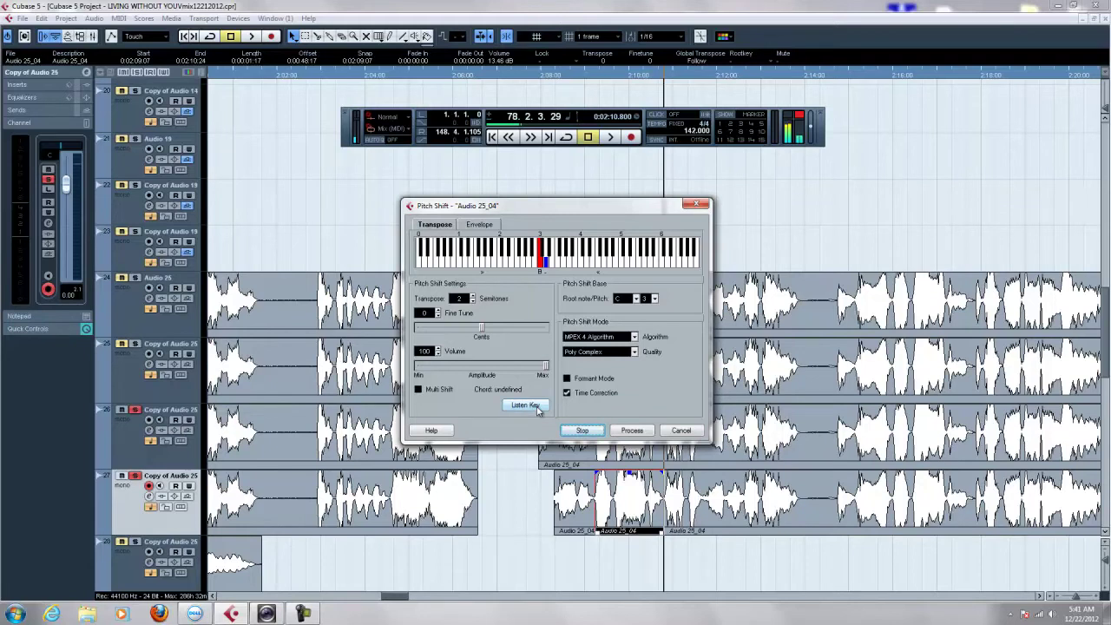
pyautogui.click(632, 431)
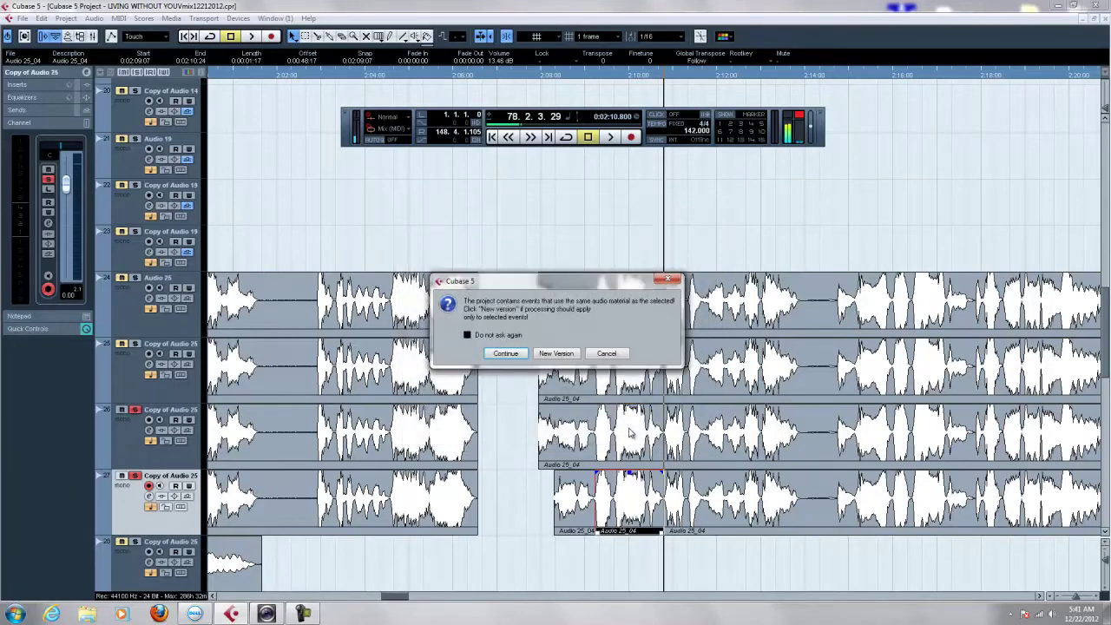
pyautogui.click(555, 354)
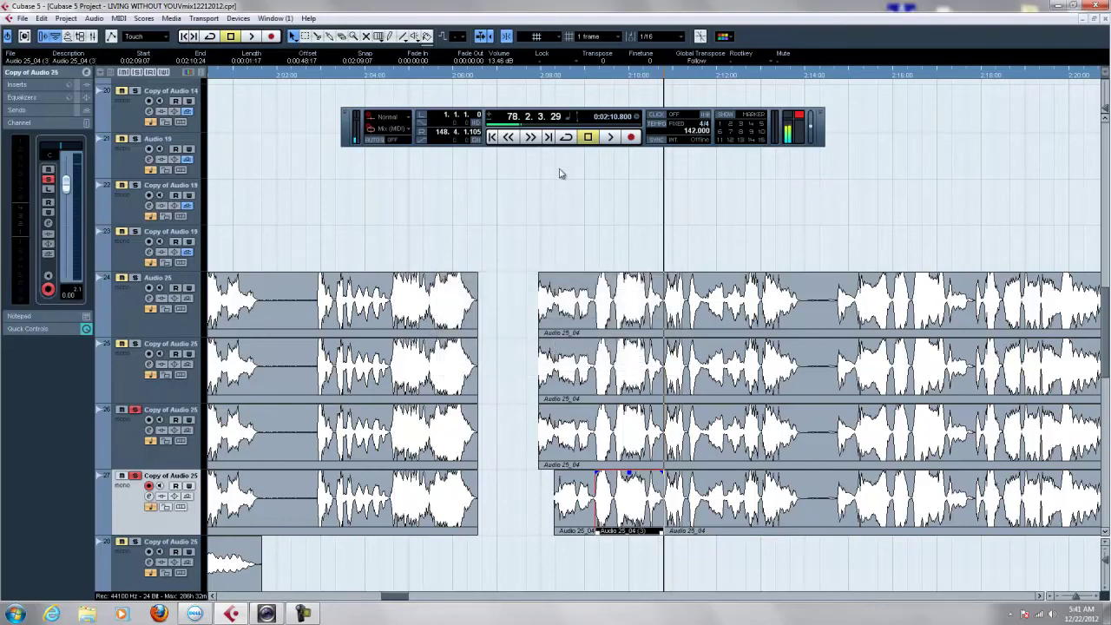
pyautogui.click(539, 76)
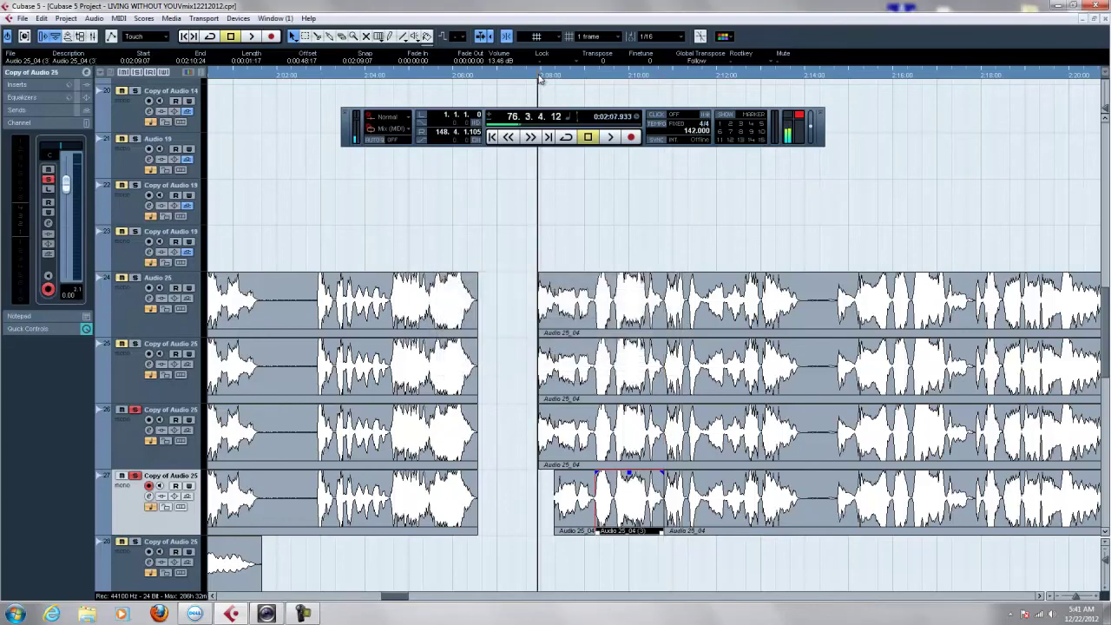
pyautogui.press('space')
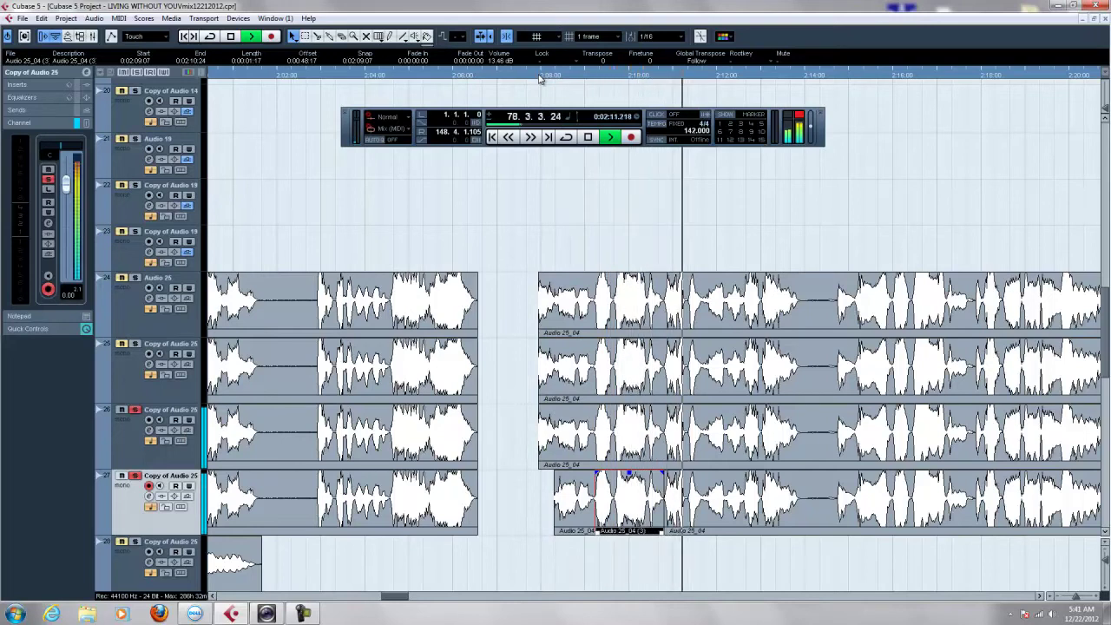
pyautogui.press('space')
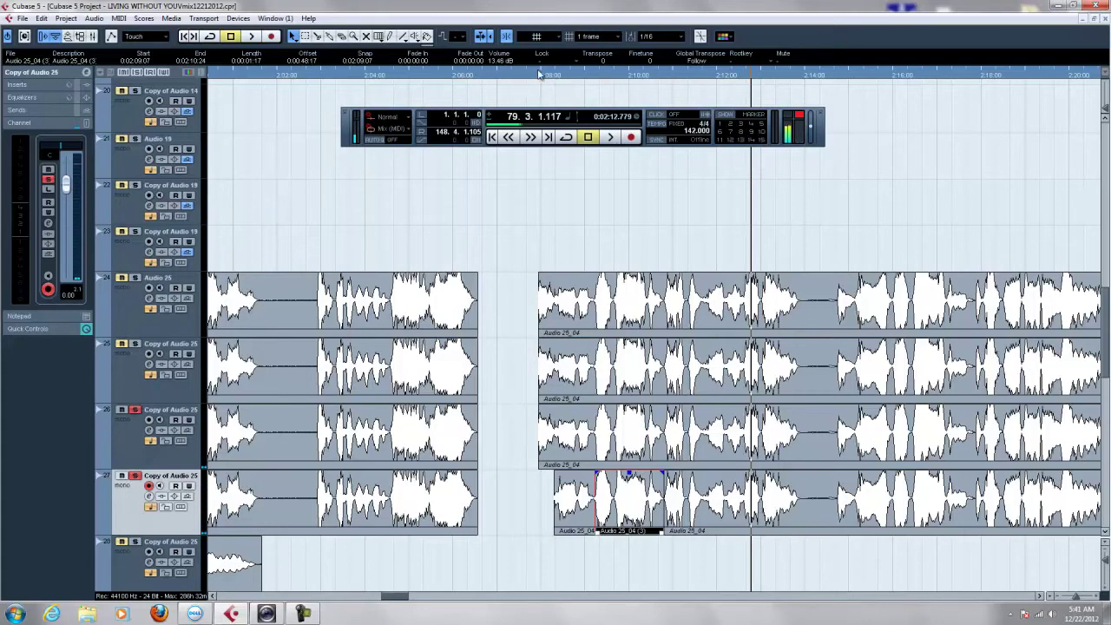
pyautogui.click(539, 75)
pyautogui.press('space')
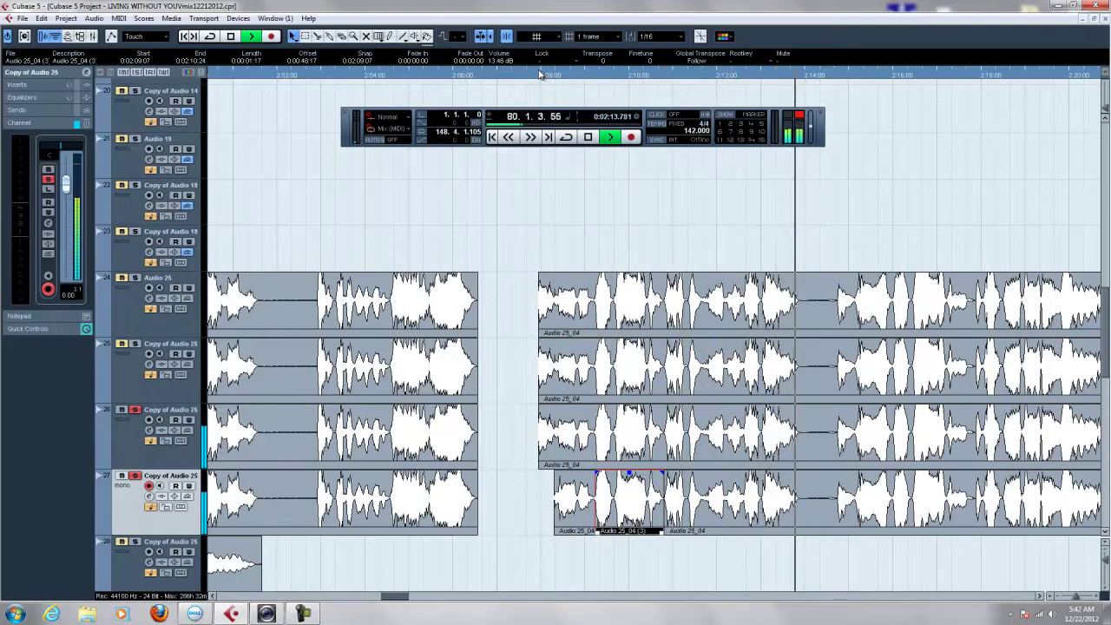
pyautogui.press('space')
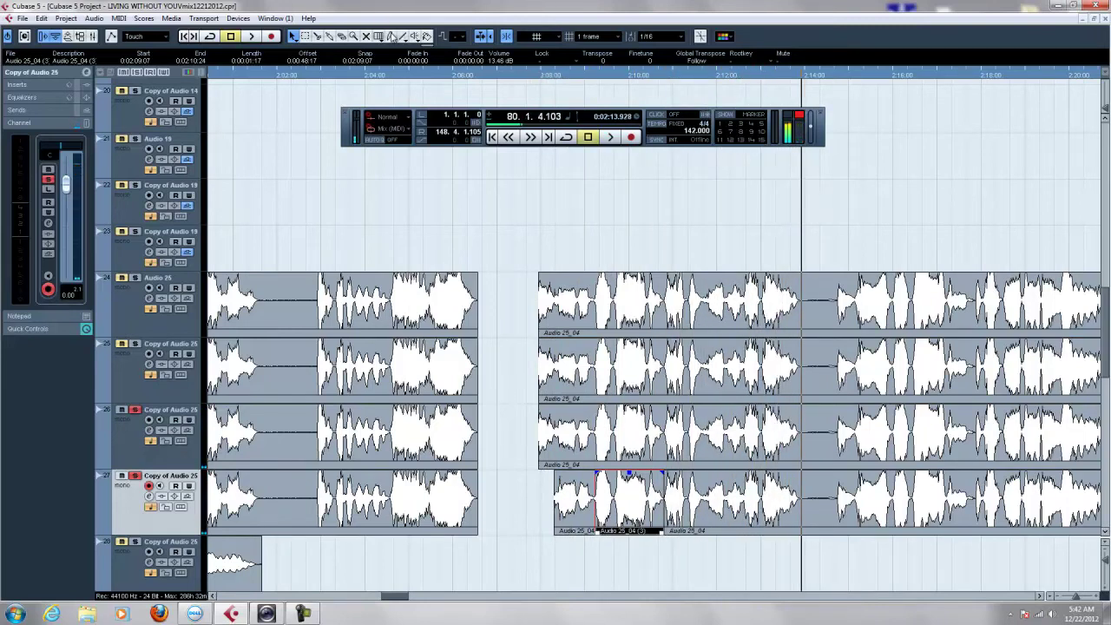
pyautogui.click(318, 38)
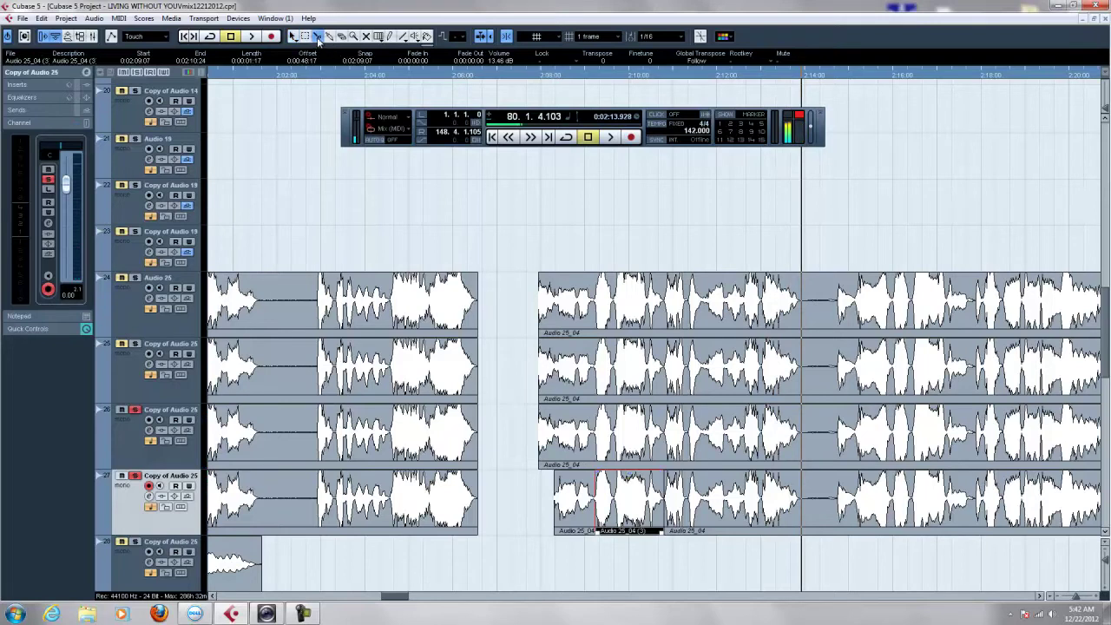
# Split the bottom vocal event at 0:02:11:22 and delete the short piece between phrases.
pyautogui.click(705, 525)
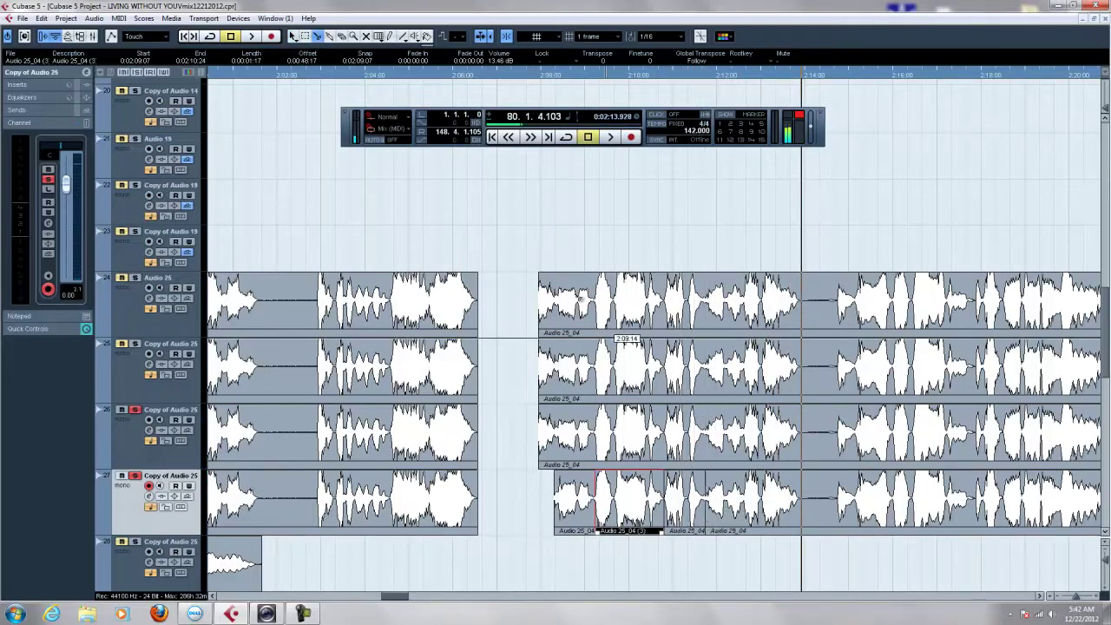
pyautogui.click(296, 37)
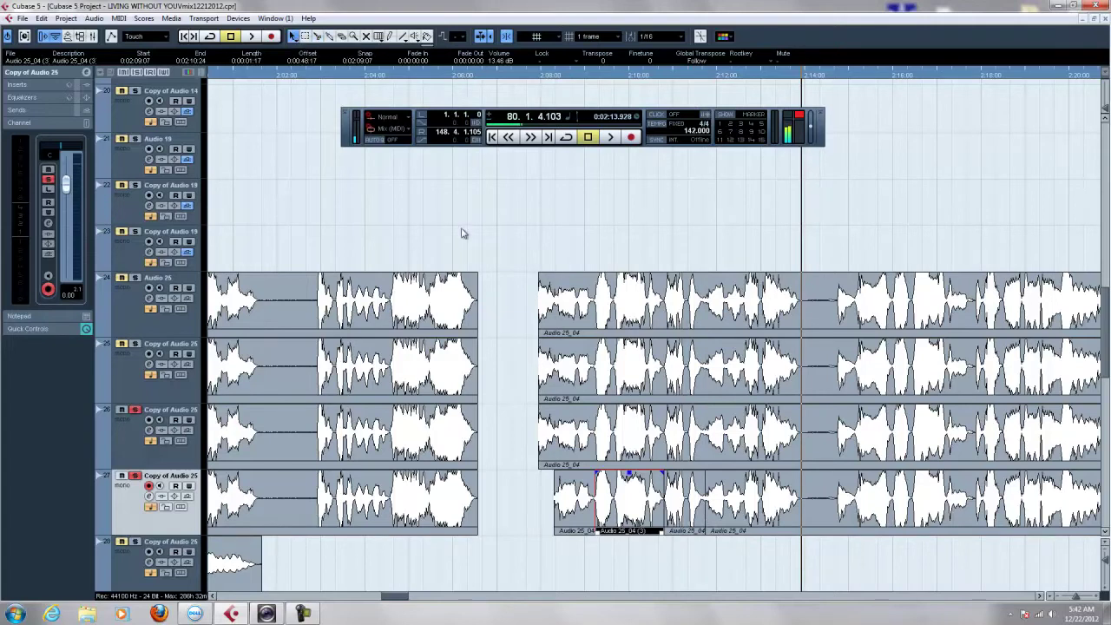
pyautogui.click(686, 517)
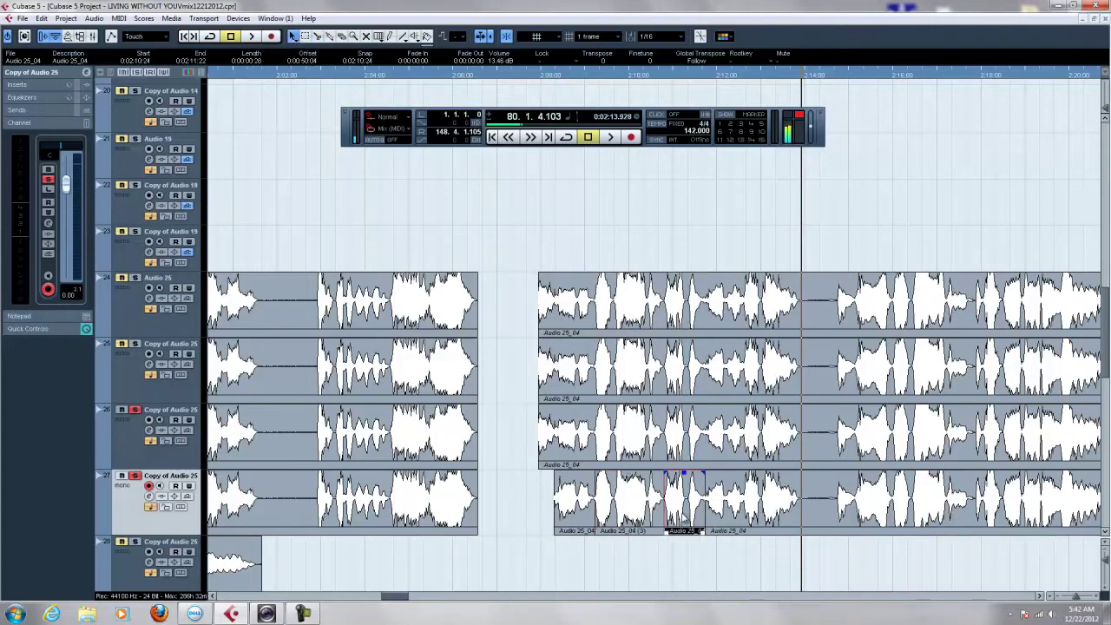
pyautogui.press('Delete')
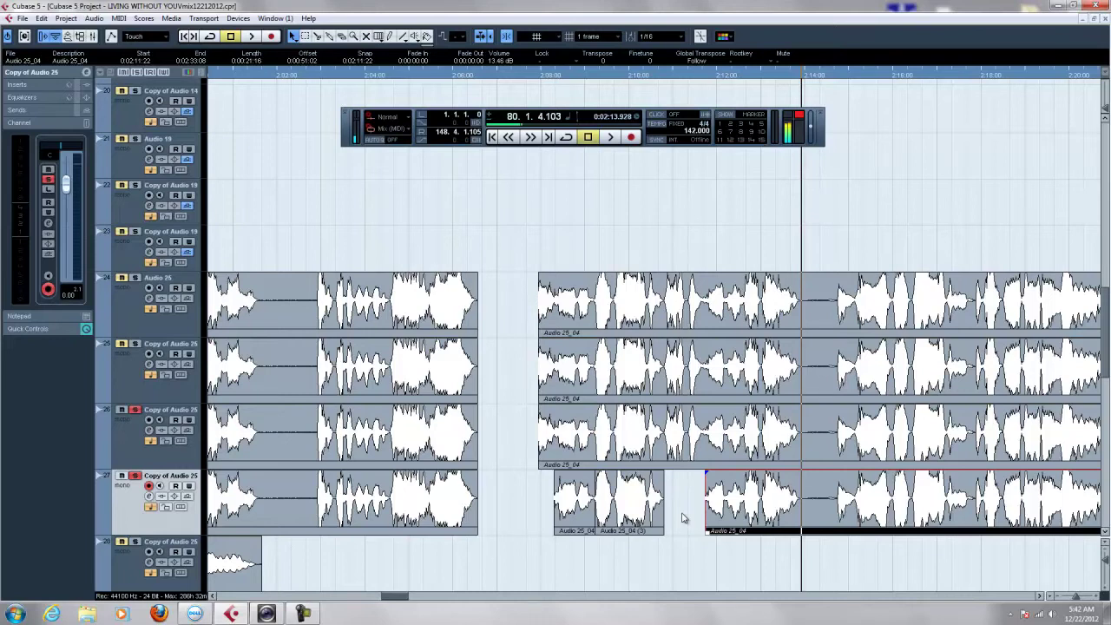
# Play back from about 2:07 to hear the gap, then stop.
pyautogui.click(532, 76)
pyautogui.press('space')
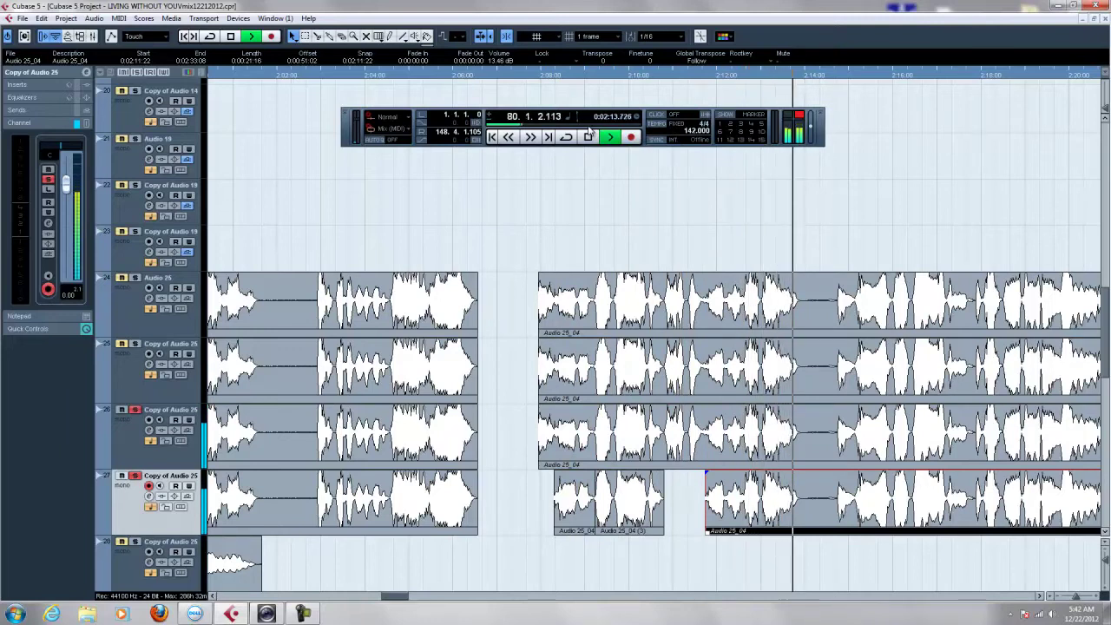
pyautogui.click(589, 135)
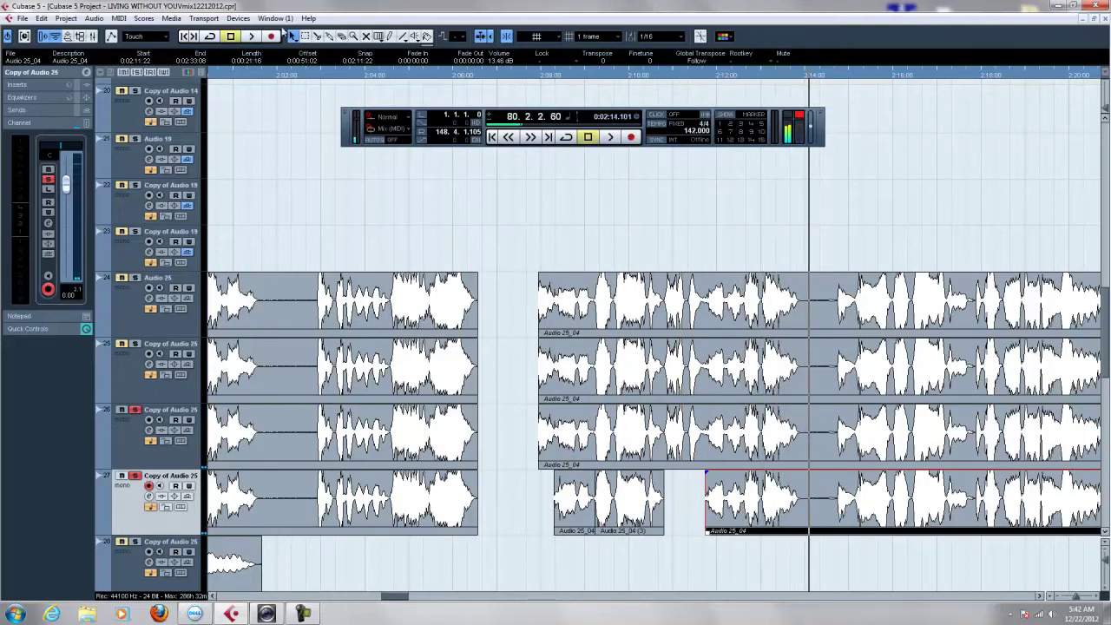
# Split the bottom event at 0:02:13:29 and select the phrase starting at 0:02:11:22.
pyautogui.click(317, 37)
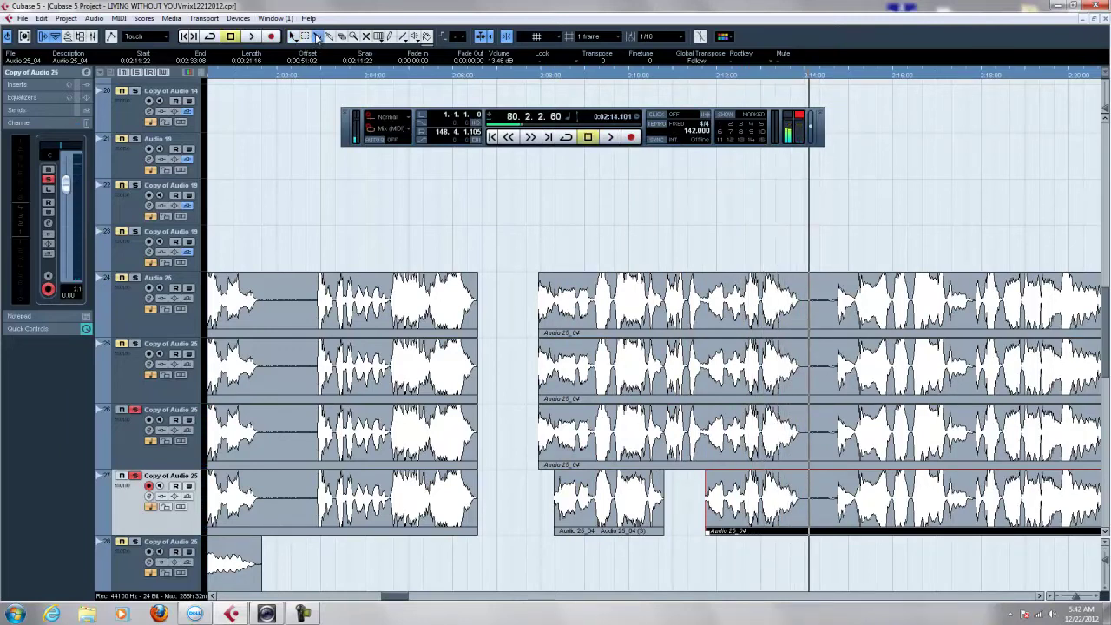
pyautogui.click(806, 478)
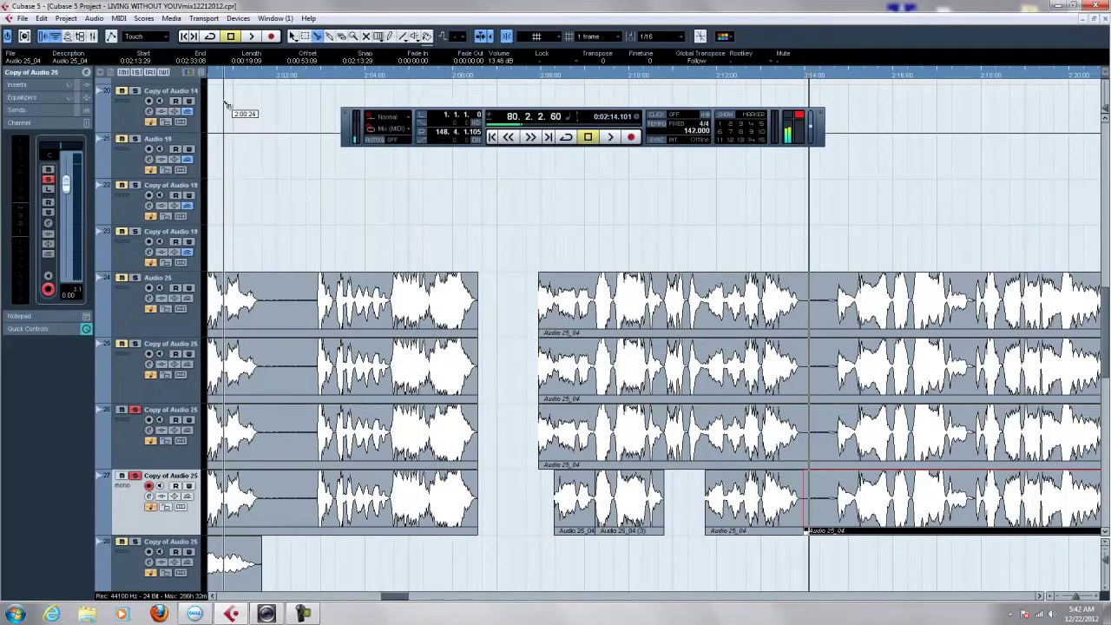
pyautogui.click(293, 36)
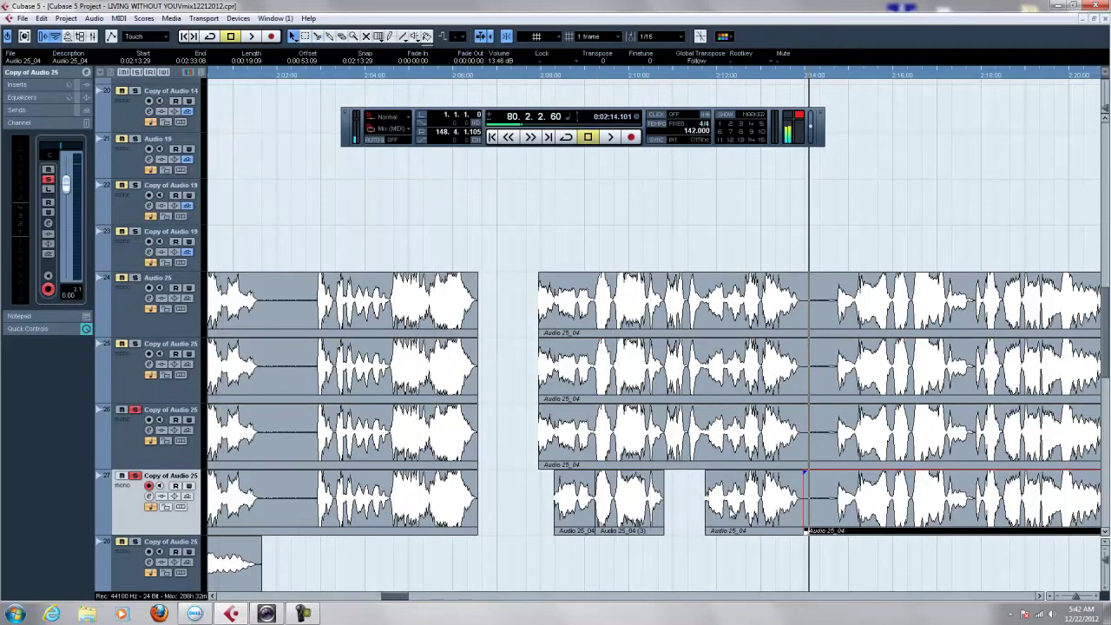
pyautogui.click(733, 514)
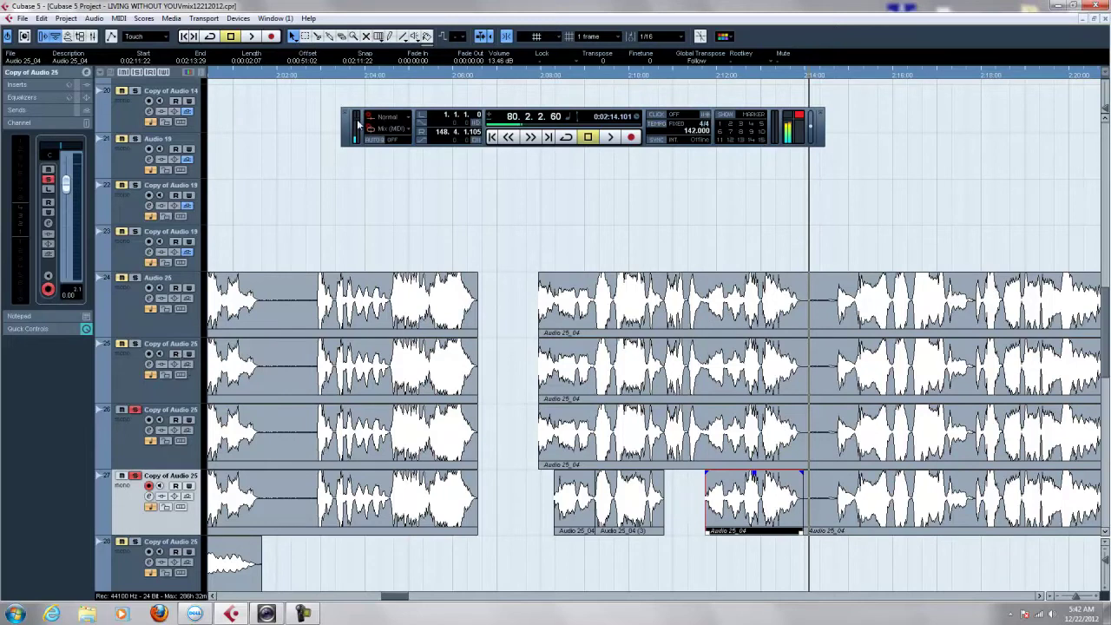
# Audition the isolated phrase from just before its start.
pyautogui.click(672, 77)
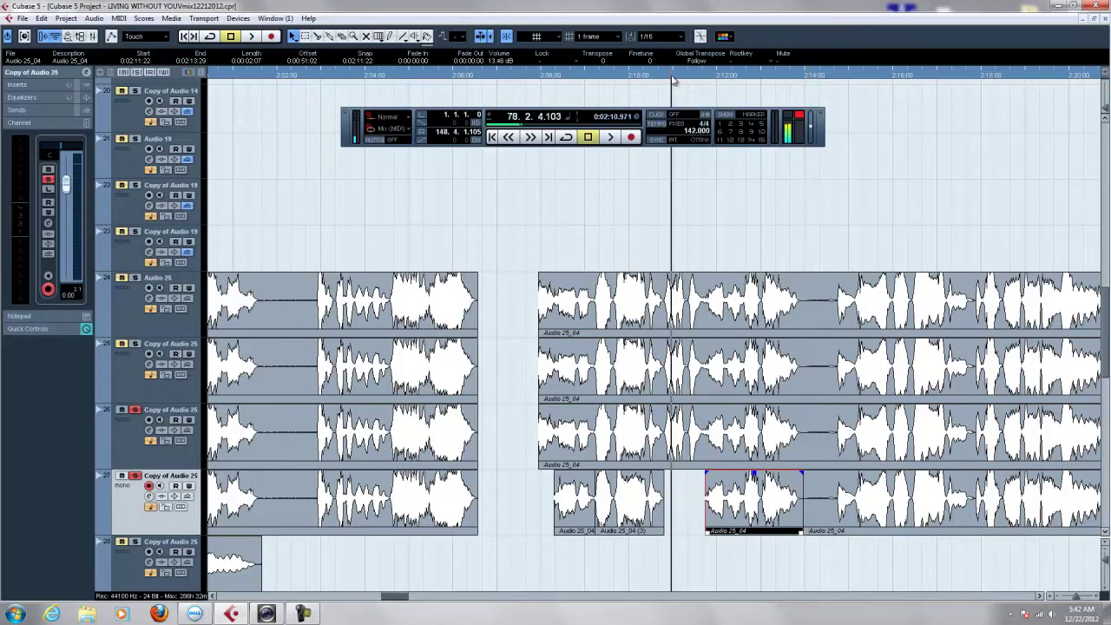
pyautogui.click(673, 80)
pyautogui.press('space')
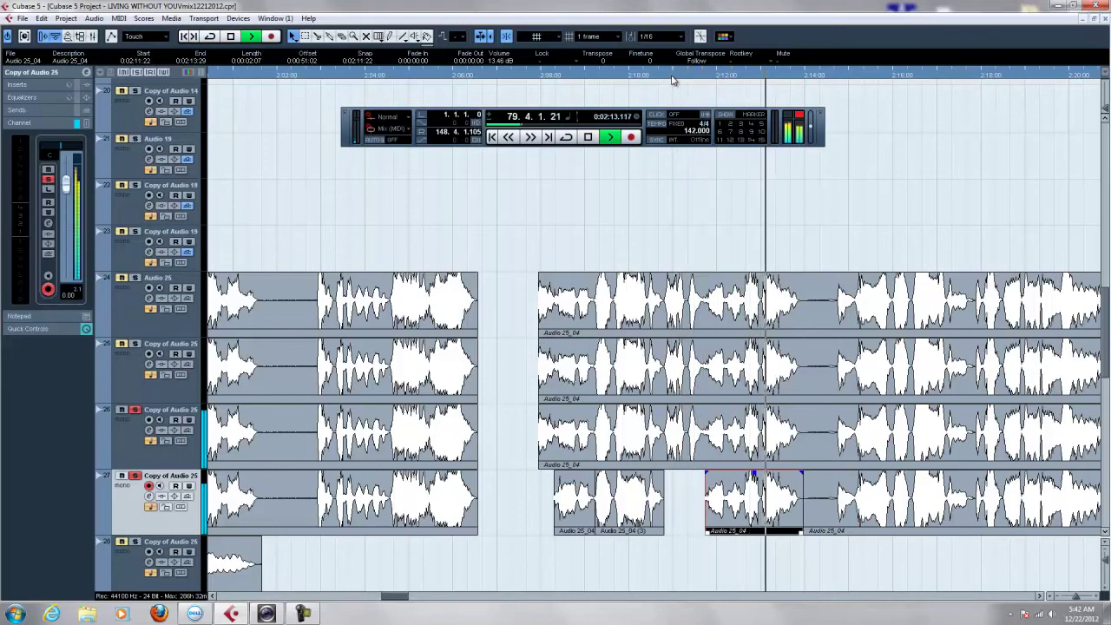
pyautogui.press('space')
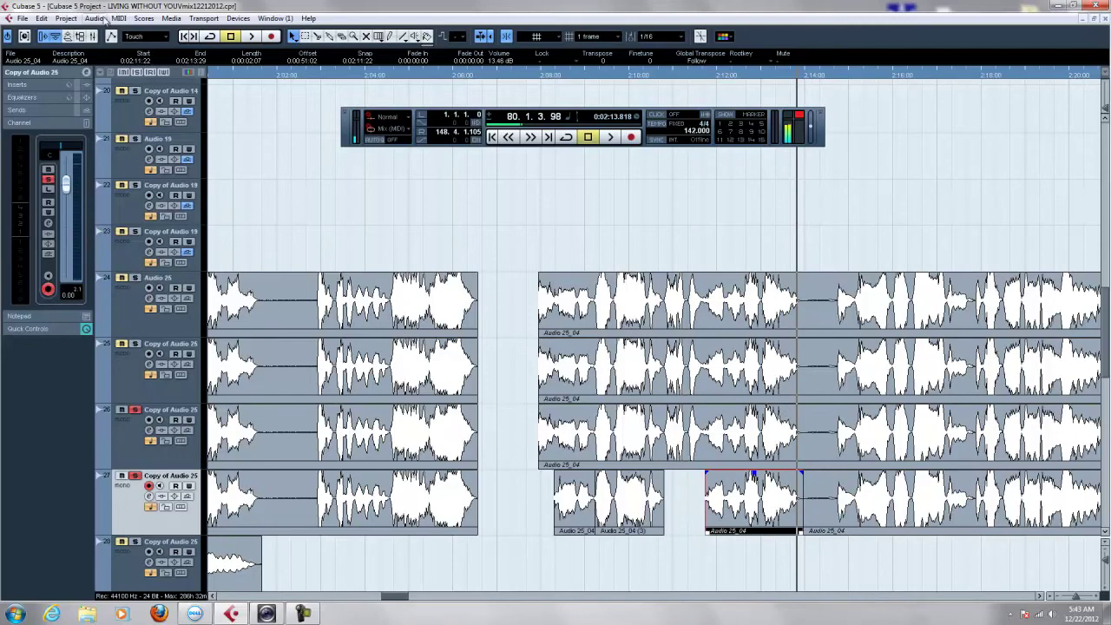
pyautogui.click(93, 18)
# Preview track 27's third chorus phrase at +3 semitones Pitch Shift, then process it as a new version.
pyautogui.moveTo(113, 32)
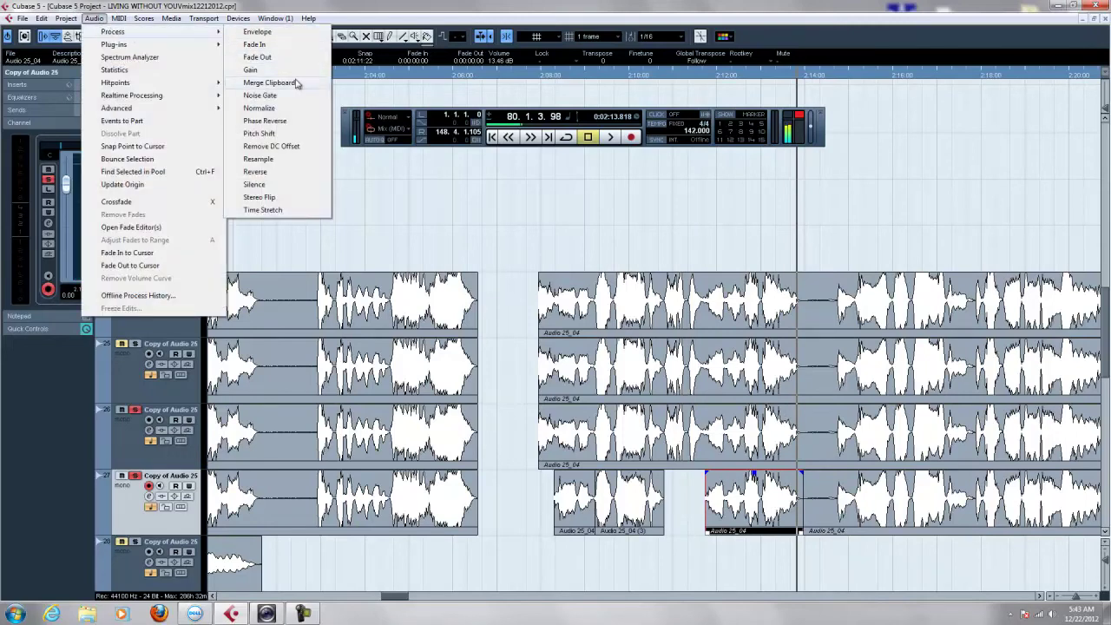
pyautogui.click(258, 134)
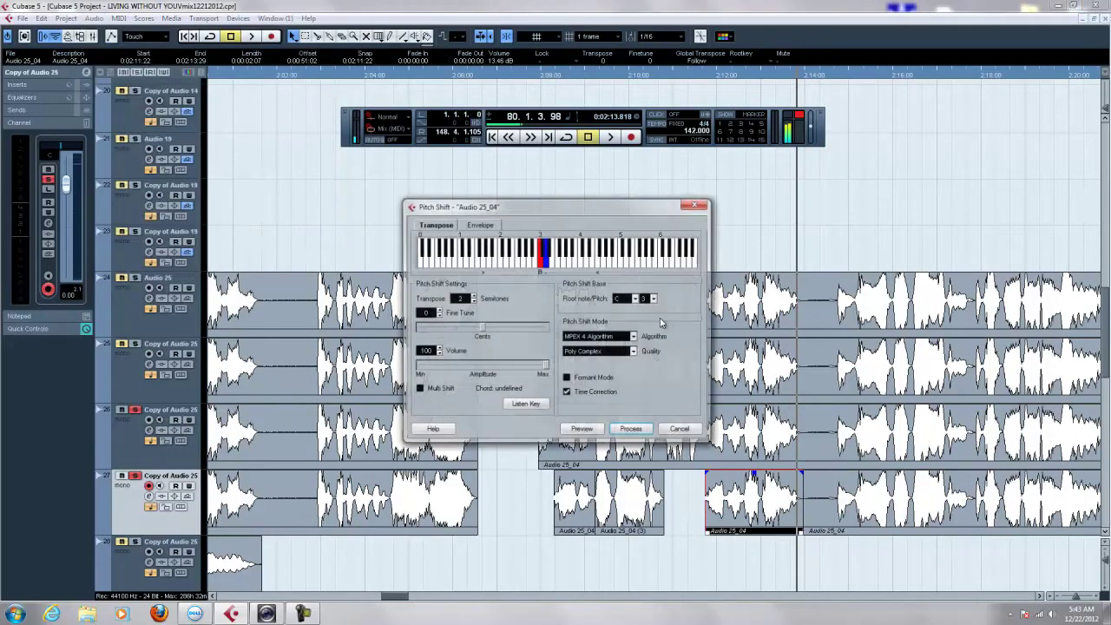
pyautogui.click(577, 434)
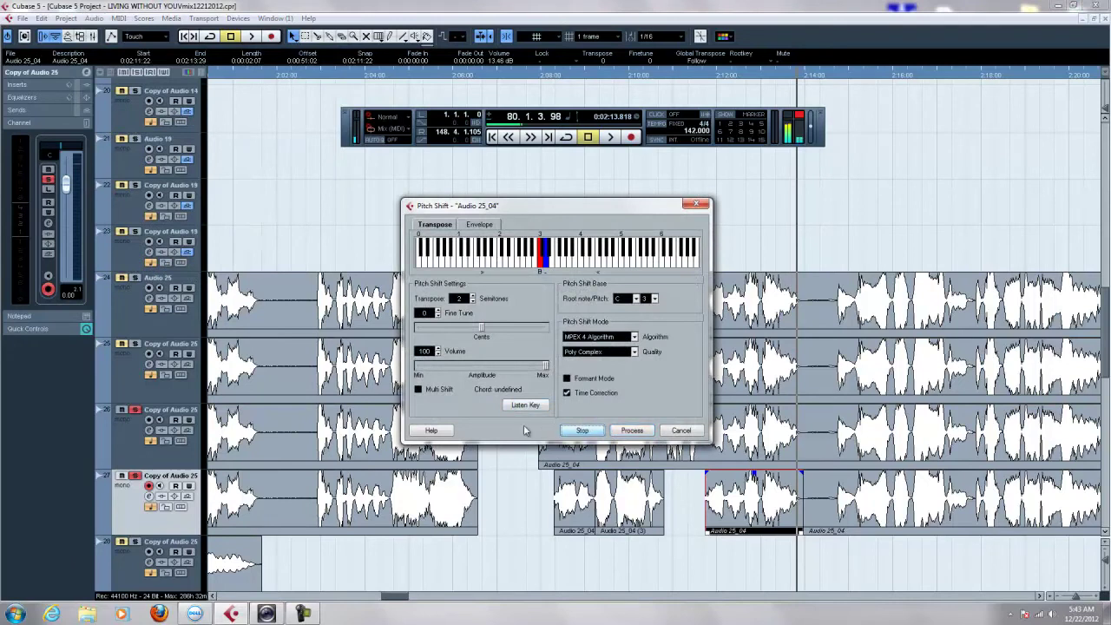
pyautogui.click(579, 433)
pyautogui.press('Tab')
pyautogui.click(589, 437)
pyautogui.click(585, 431)
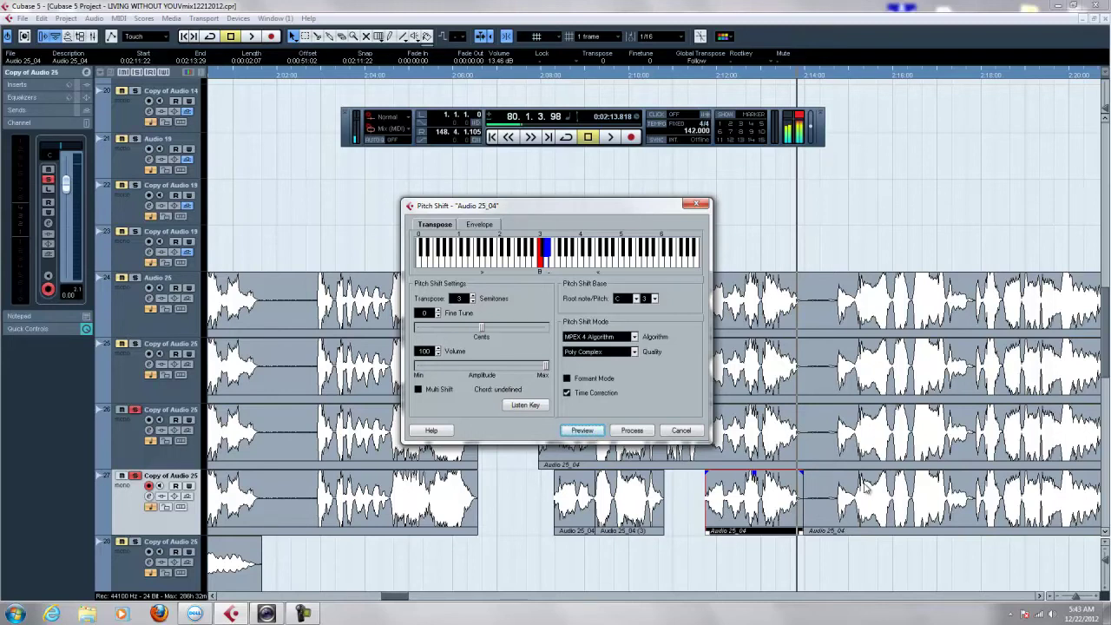
pyautogui.click(631, 432)
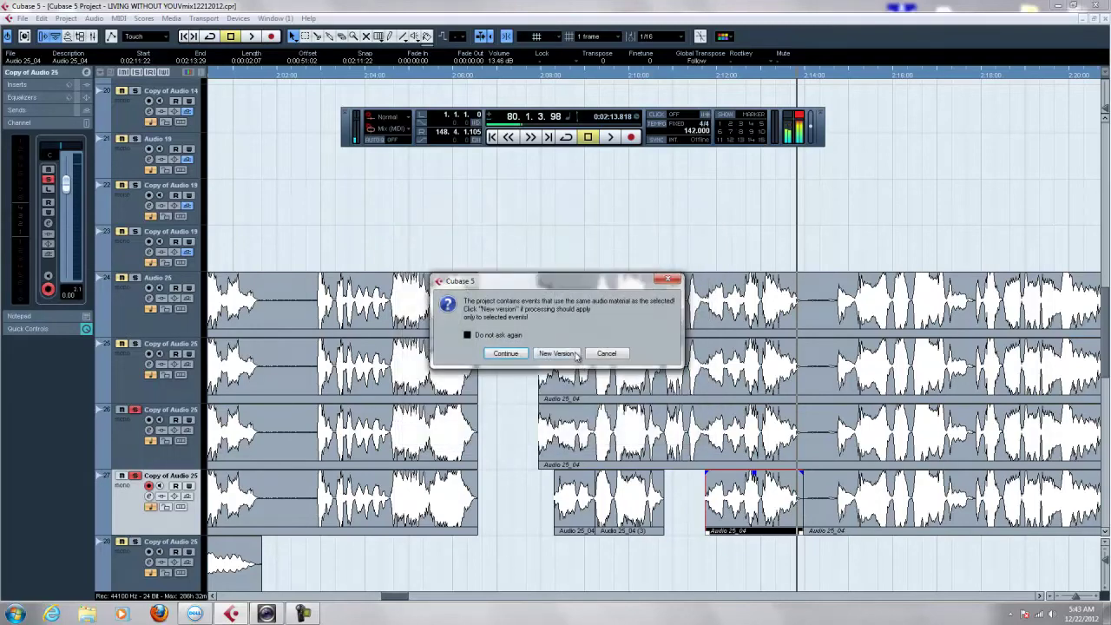
pyautogui.click(557, 353)
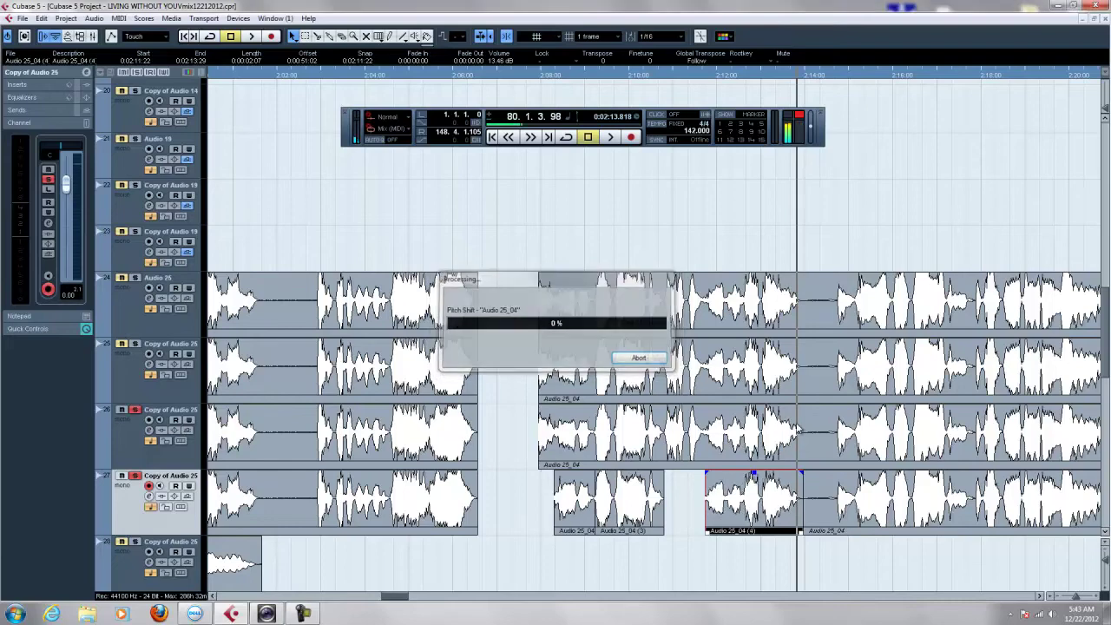
pyautogui.click(697, 76)
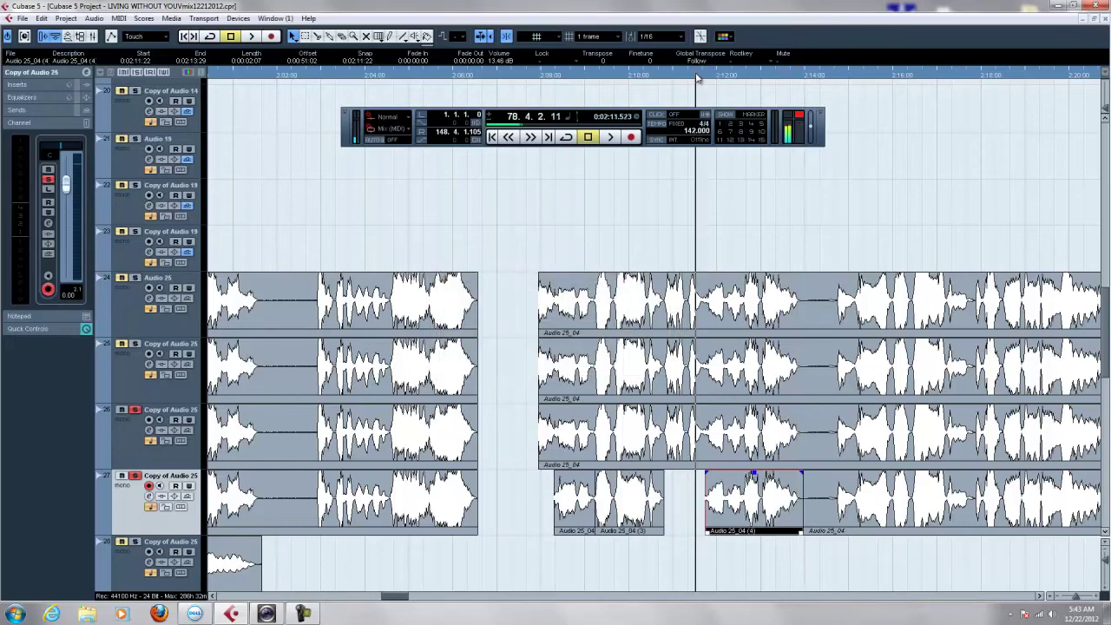
pyautogui.press('space')
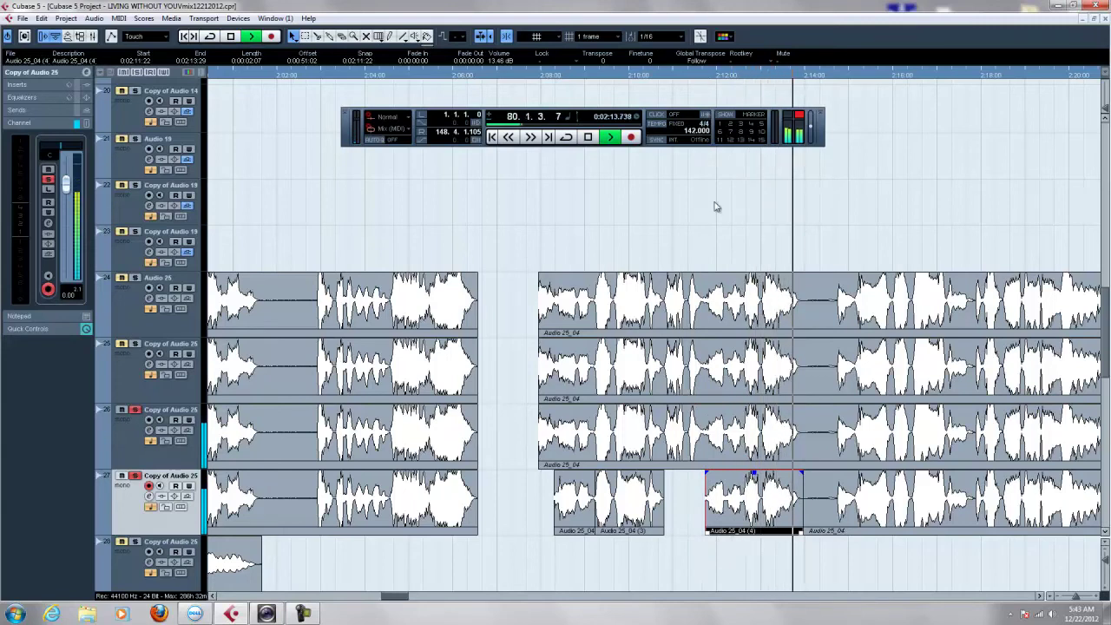
pyautogui.press('space')
pyautogui.click(520, 76)
pyautogui.press('space')
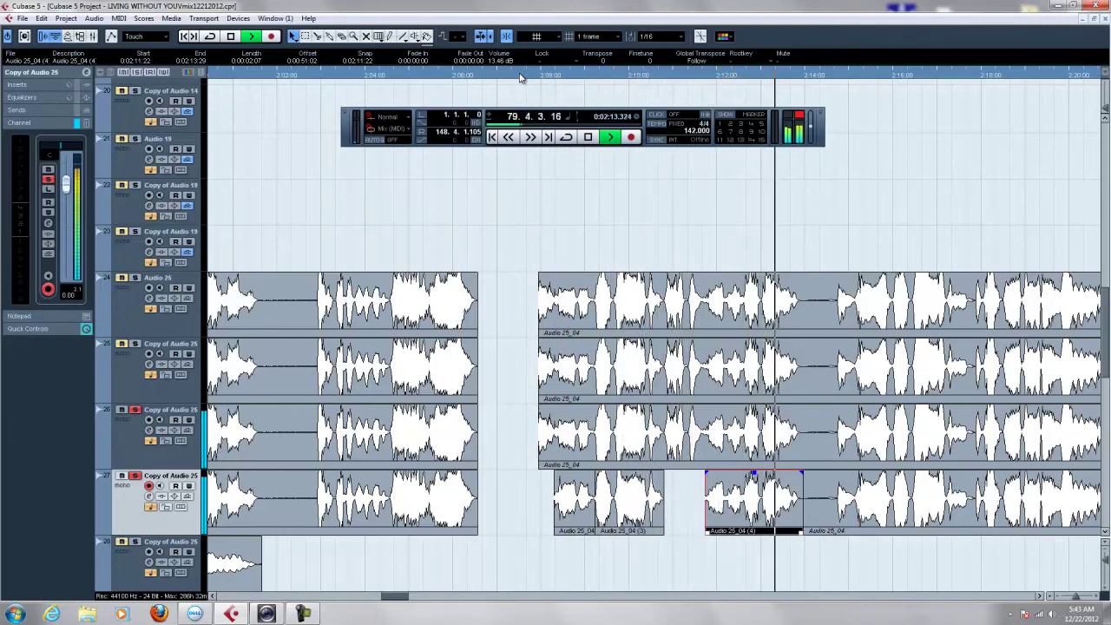
pyautogui.press('space')
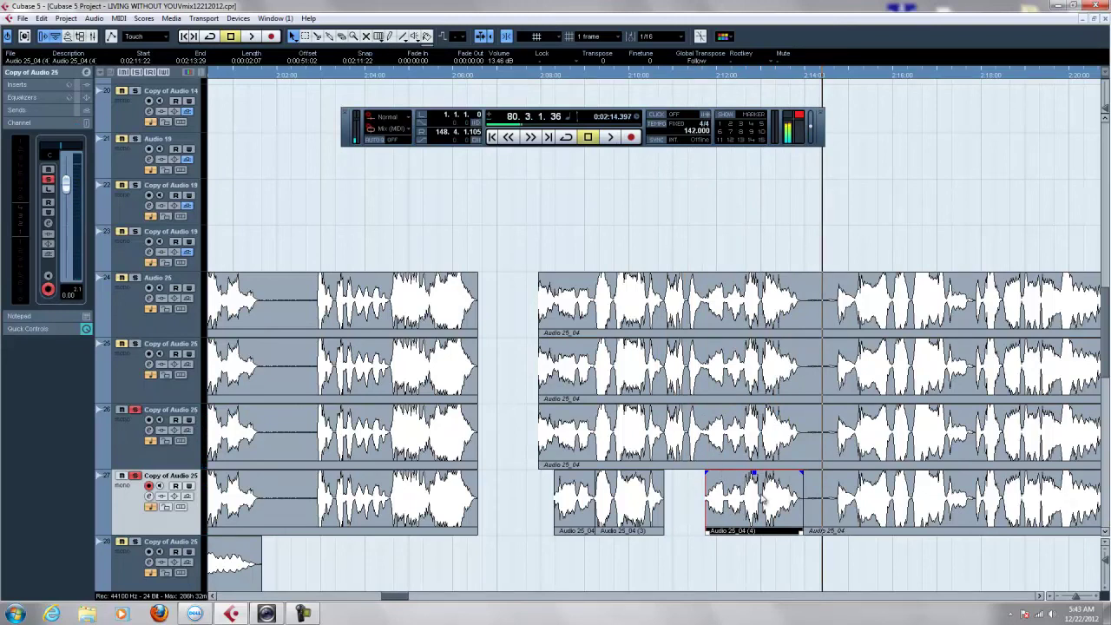
pyautogui.click(544, 76)
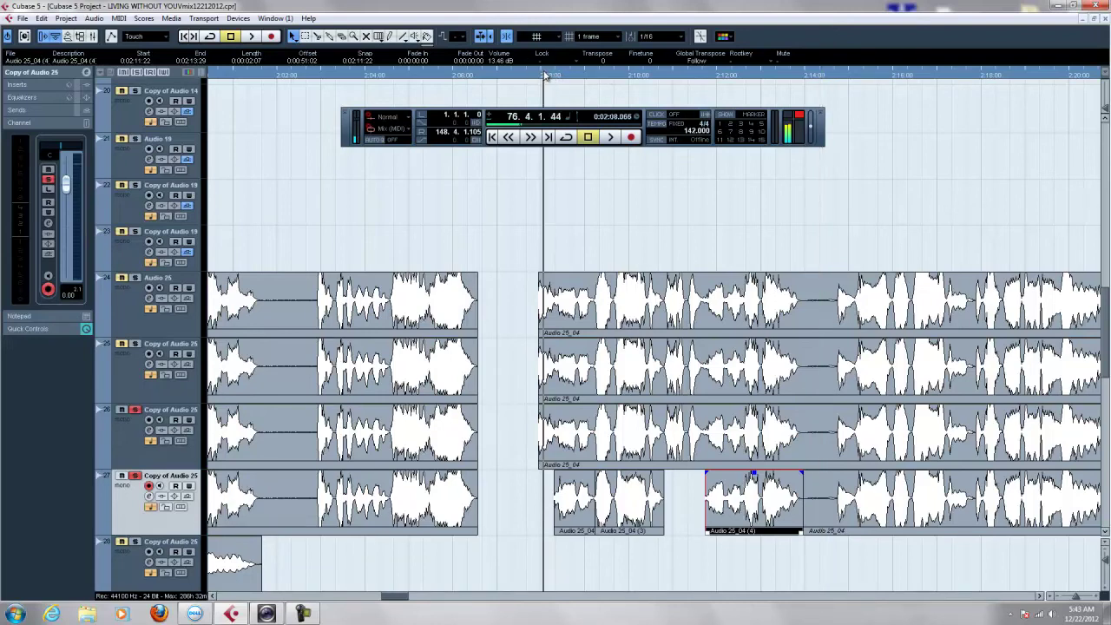
pyautogui.press('space')
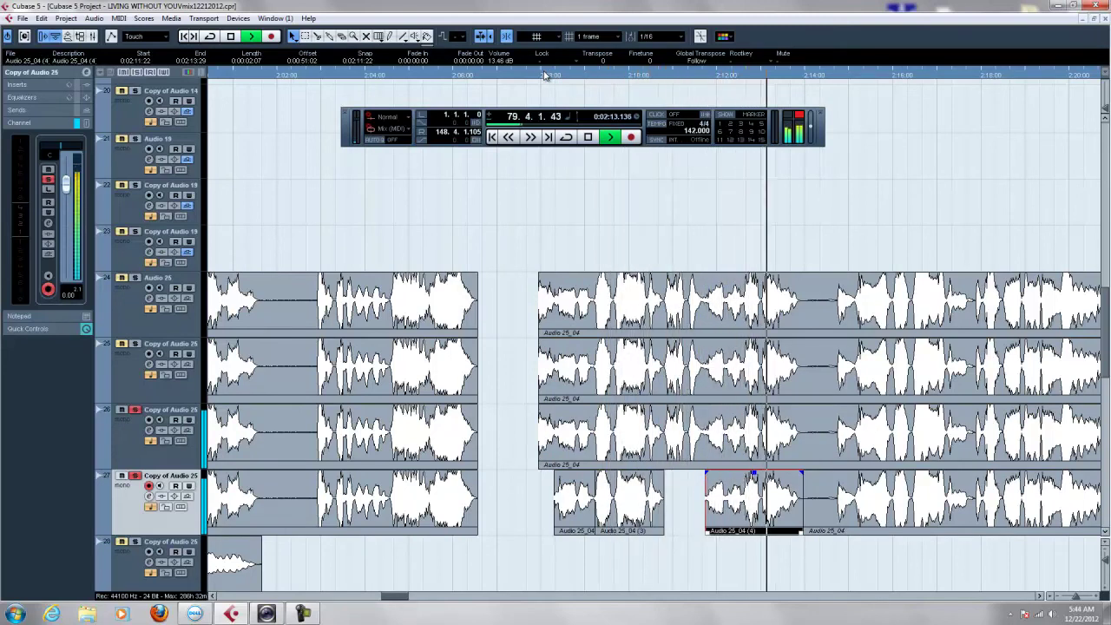
pyautogui.press('space')
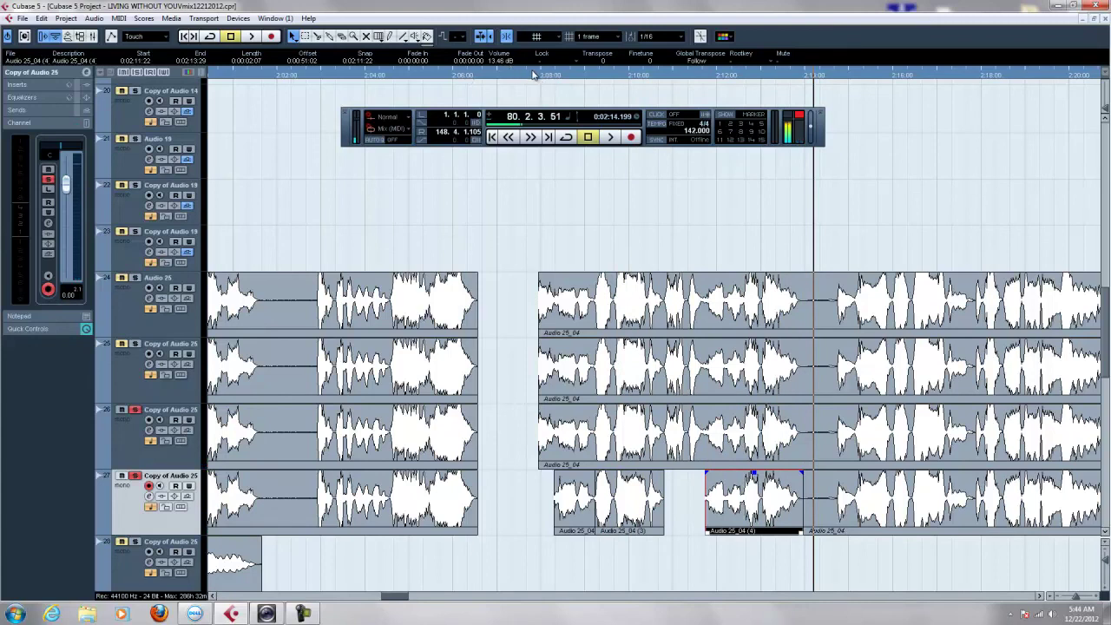
pyautogui.click(544, 77)
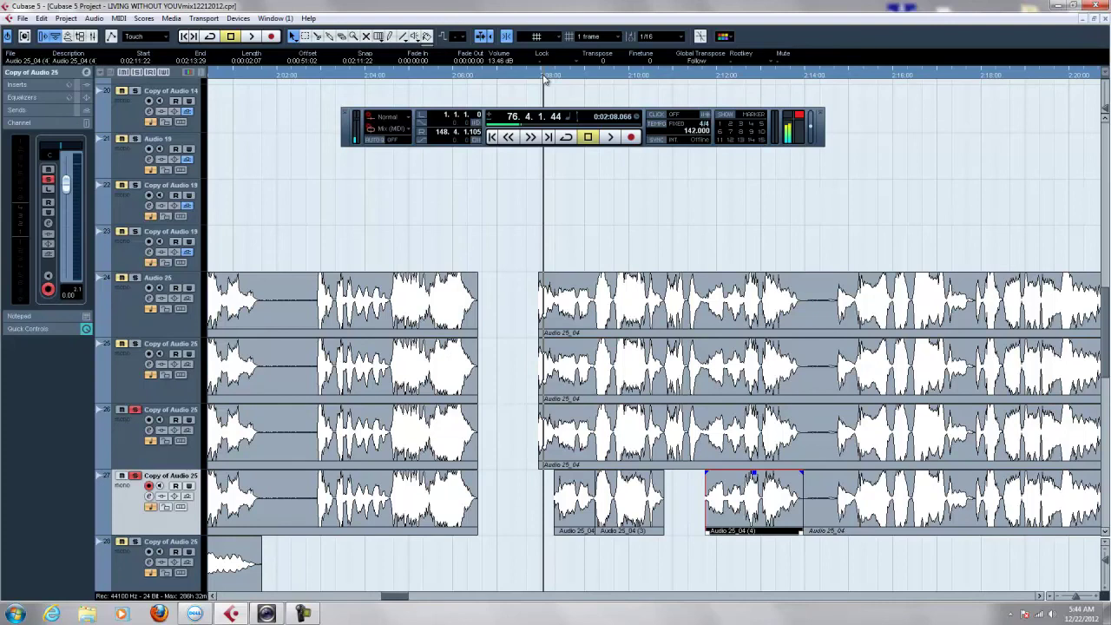
pyautogui.press('space')
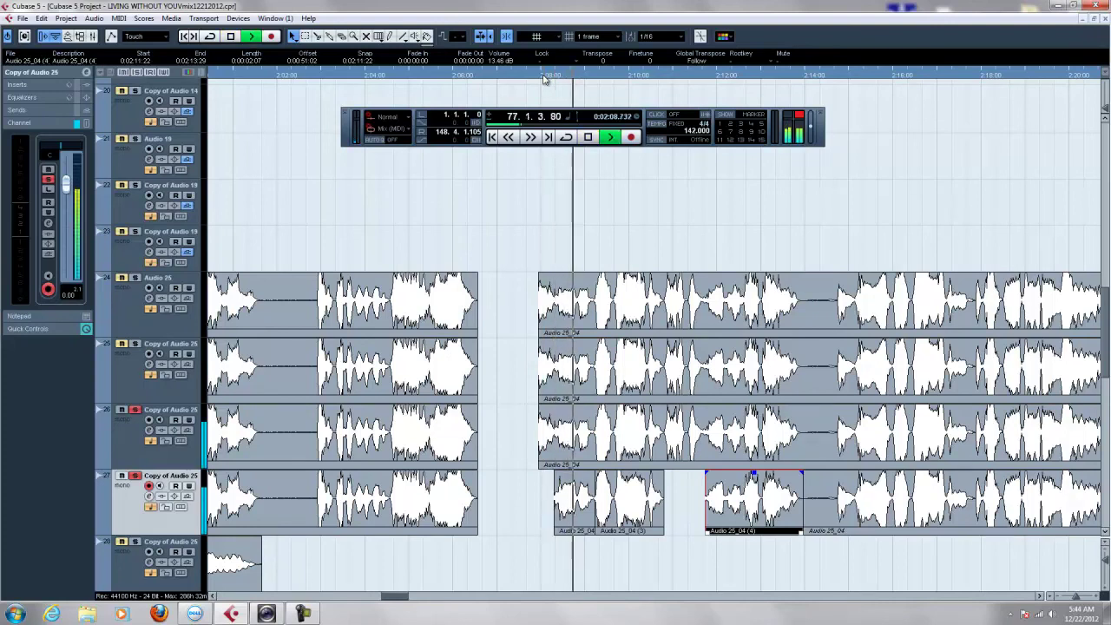